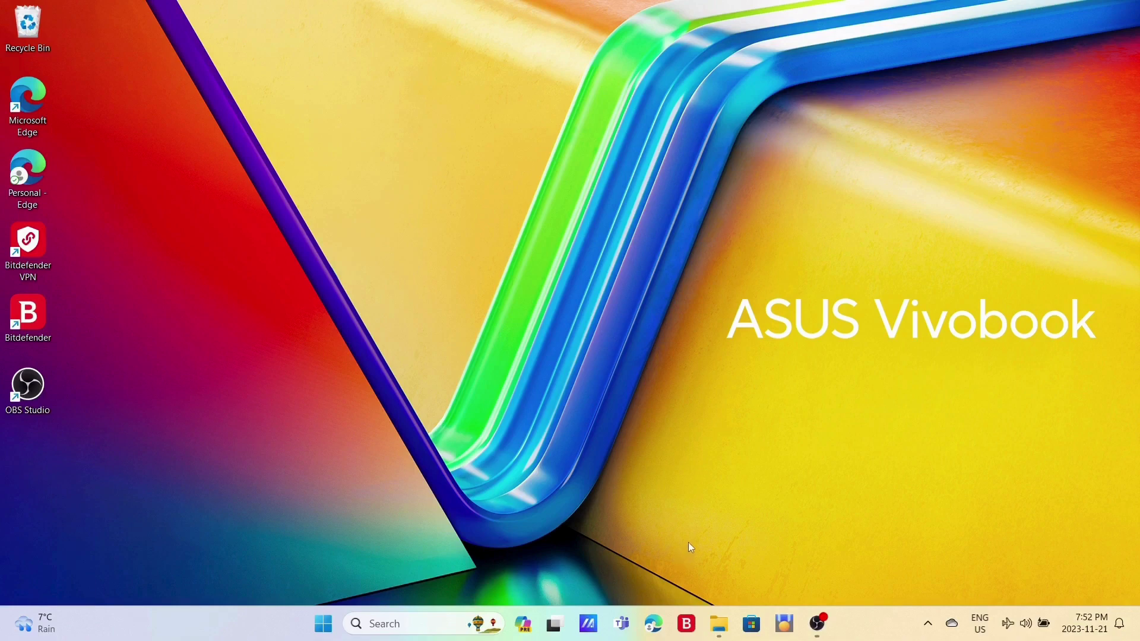
# - Switch to Microsoft Store and search for "scratch"
pyautogui.click(748, 633)
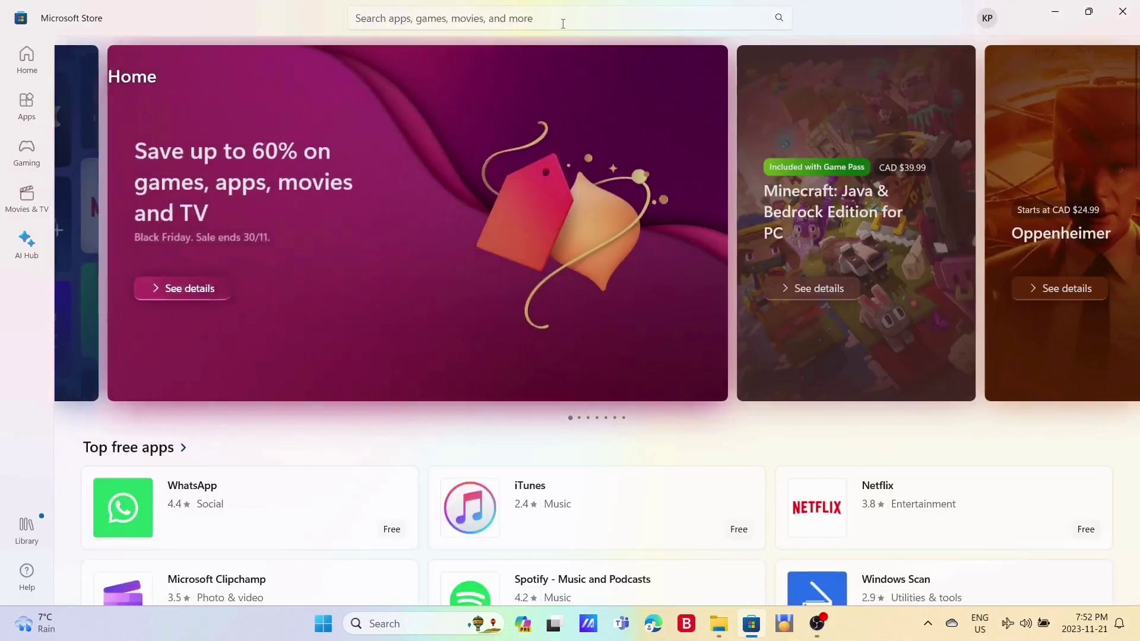
pyautogui.click(563, 21)
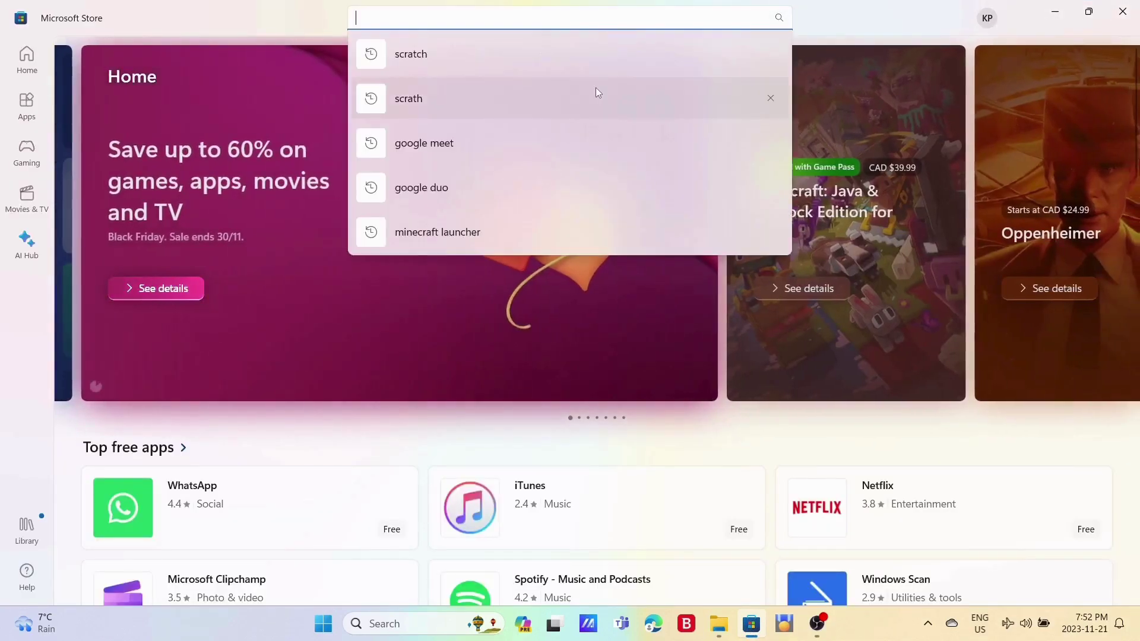
pyautogui.write('scratc')
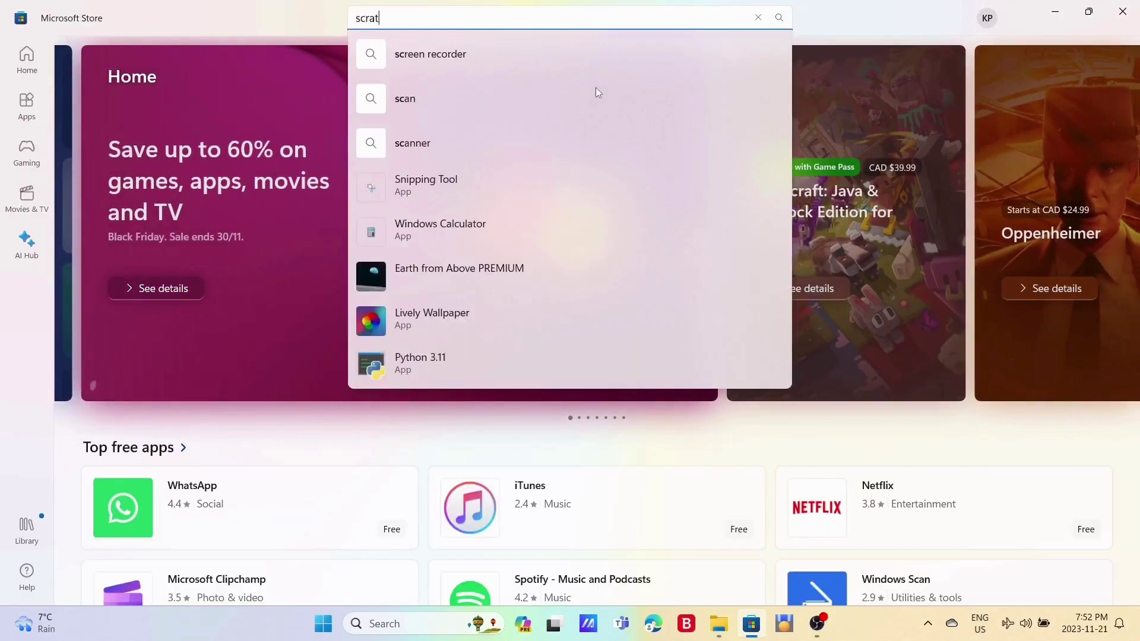
pyautogui.write('h')
pyautogui.press('Return')
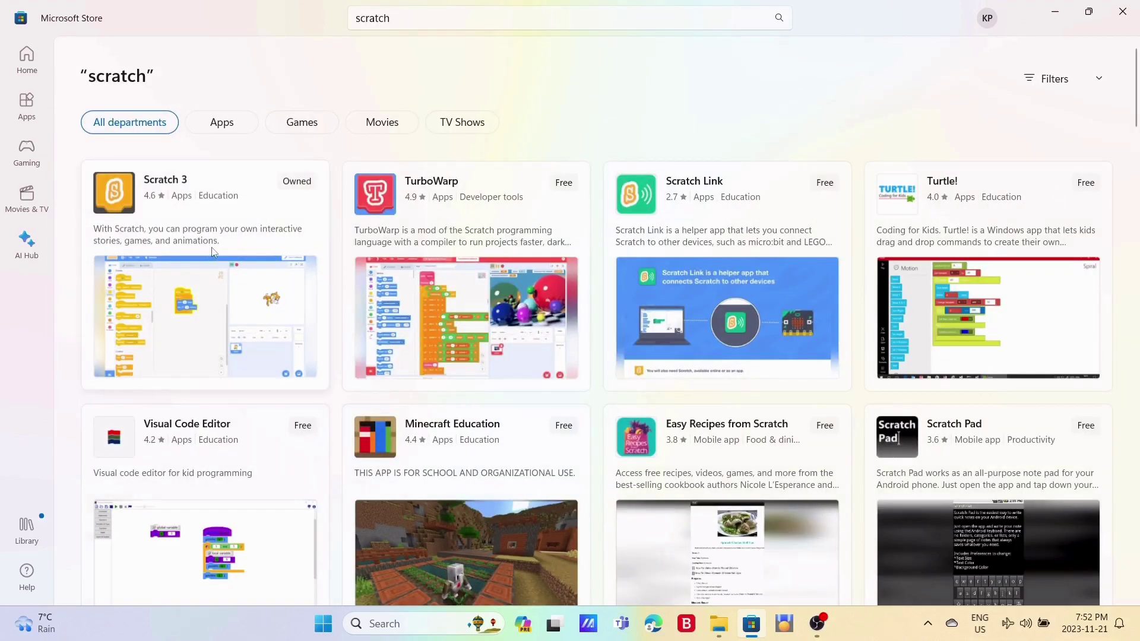
# - Launch Scratch 3 from its store listing and maximize its window
pyautogui.click(211, 266)
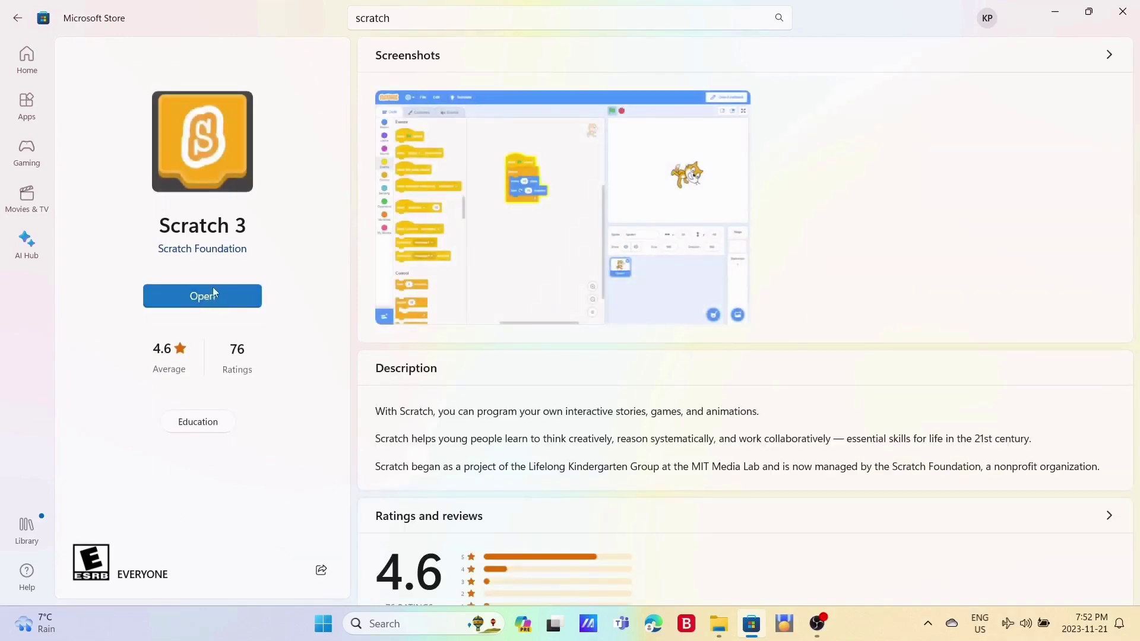
pyautogui.click(214, 292)
pyautogui.click(189, 301)
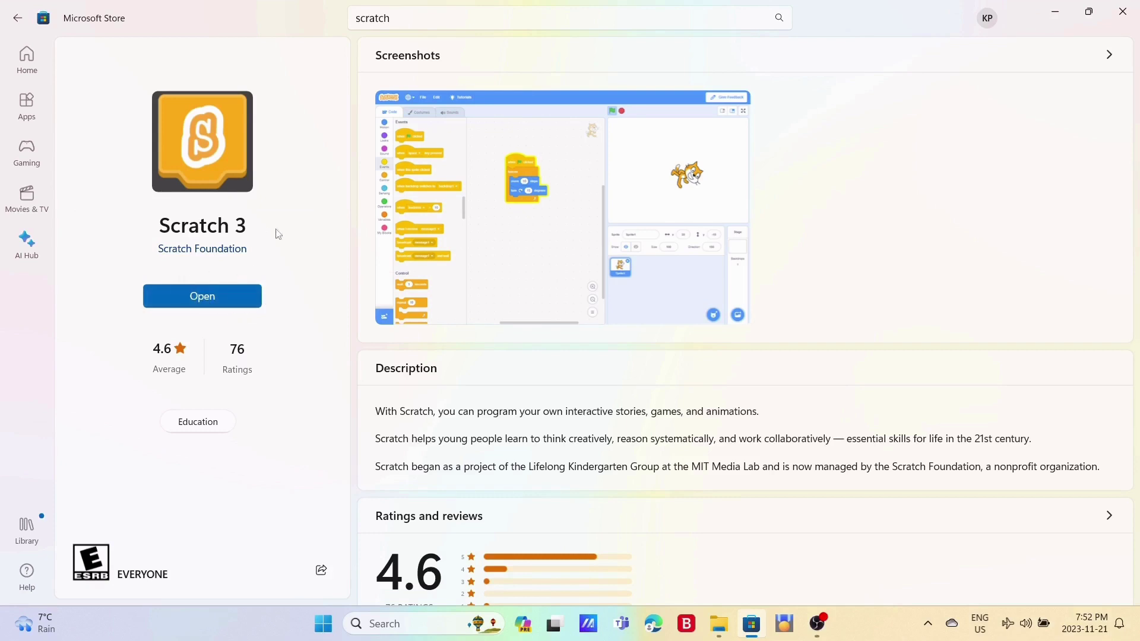
pyautogui.click(201, 291)
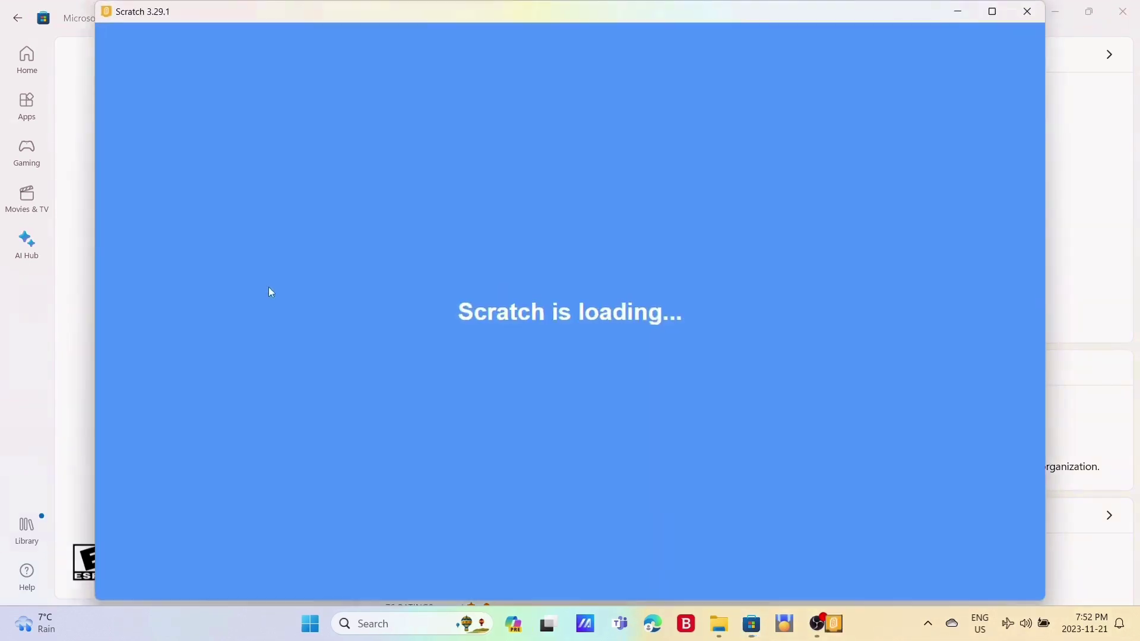
pyautogui.click(994, 17)
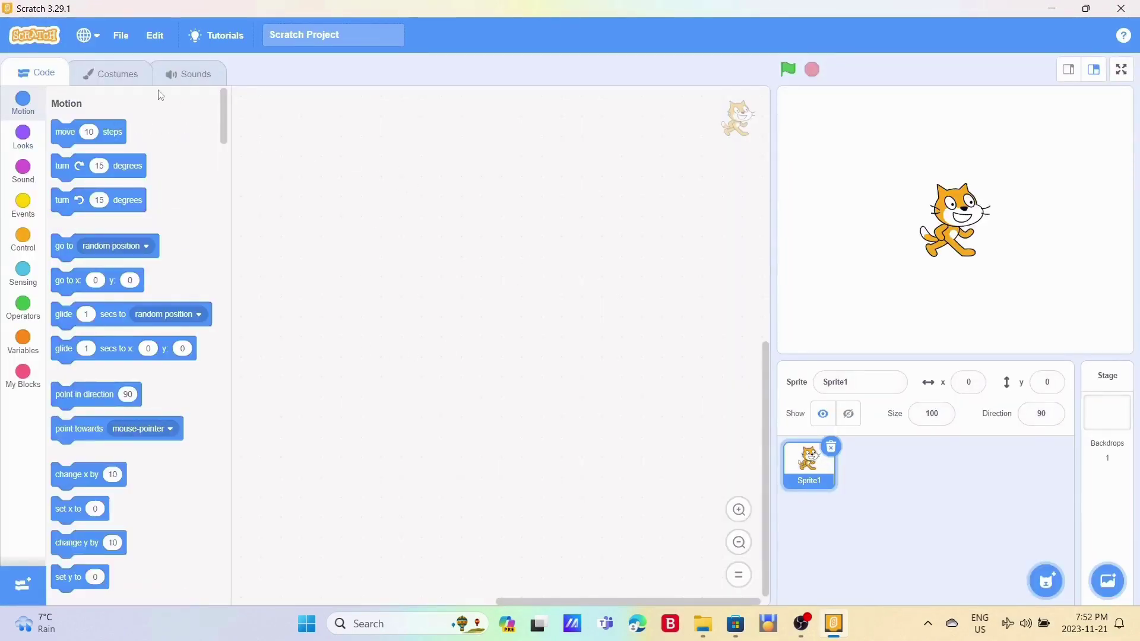
# - Look through the available interface languages and the project's file and edit commands without choosing any
pyautogui.click(87, 35)
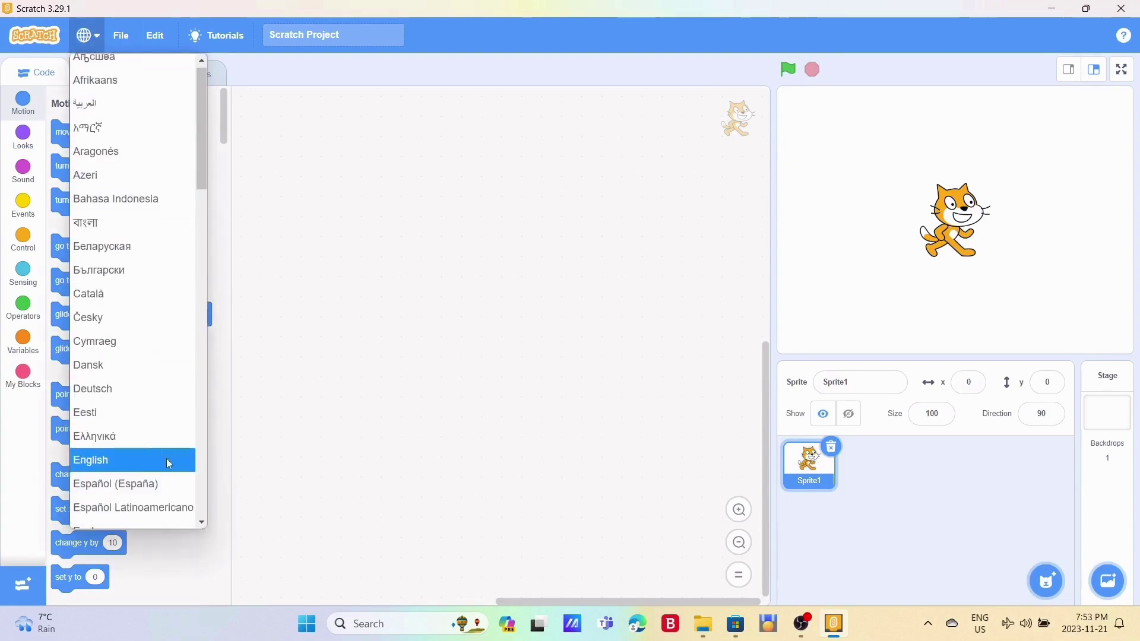
pyautogui.scroll(-15, 166, 458)
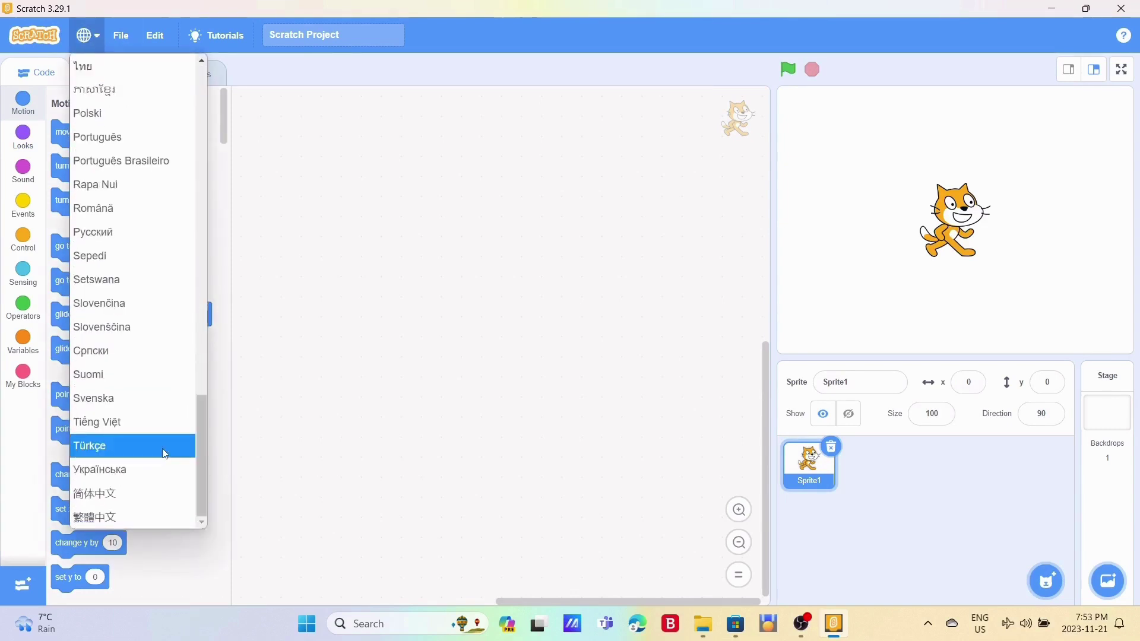
pyautogui.scroll(15, 167, 356)
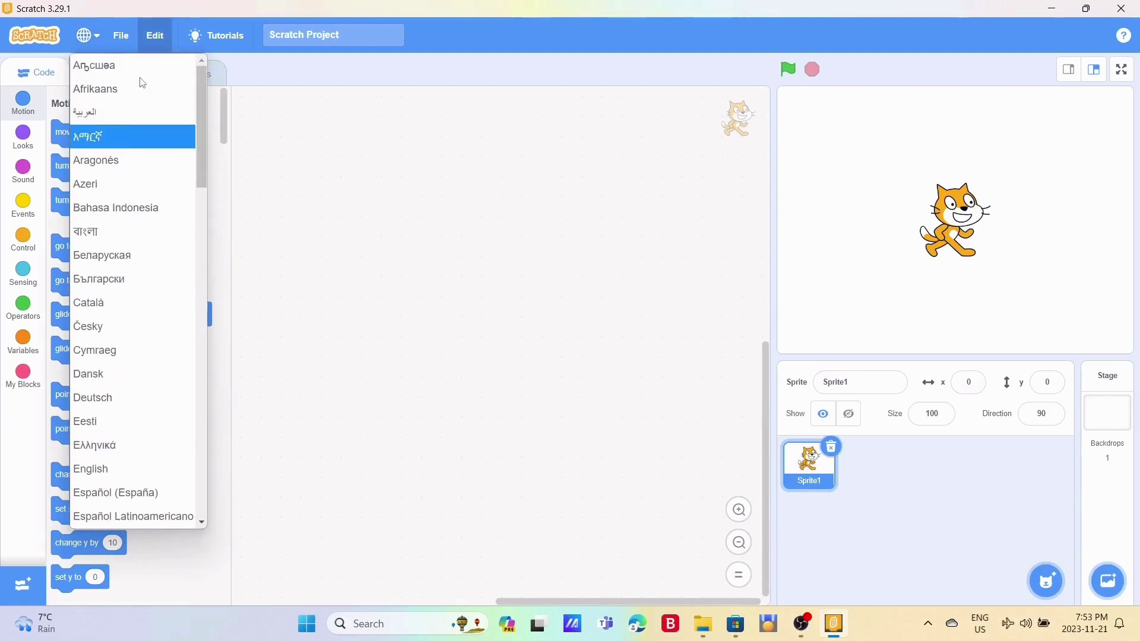
pyautogui.click(129, 40)
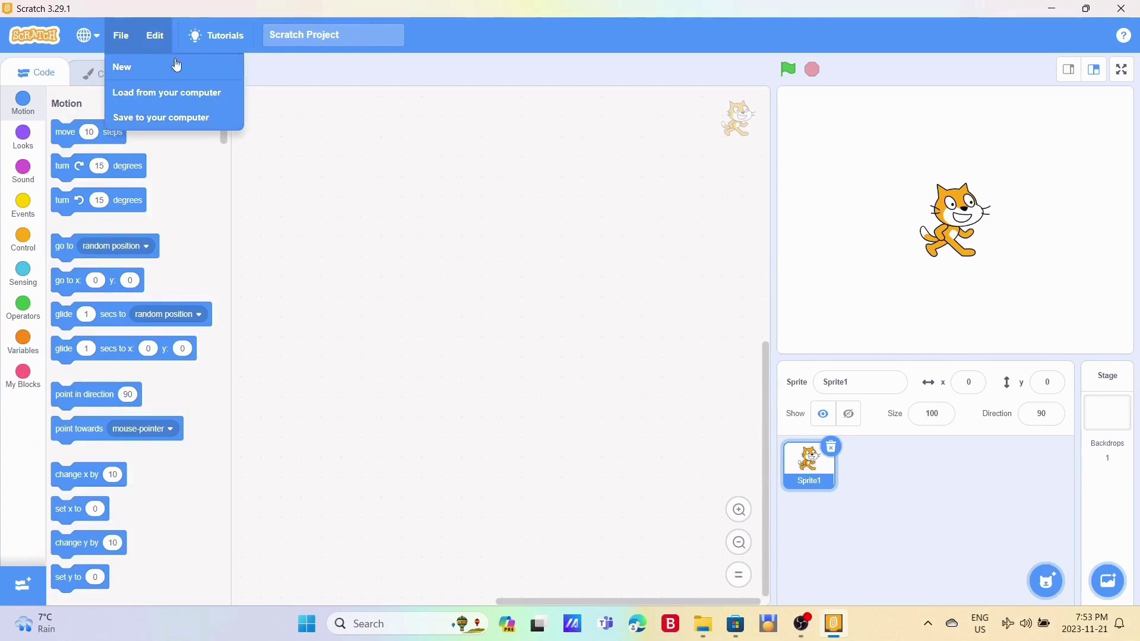
pyautogui.click(161, 47)
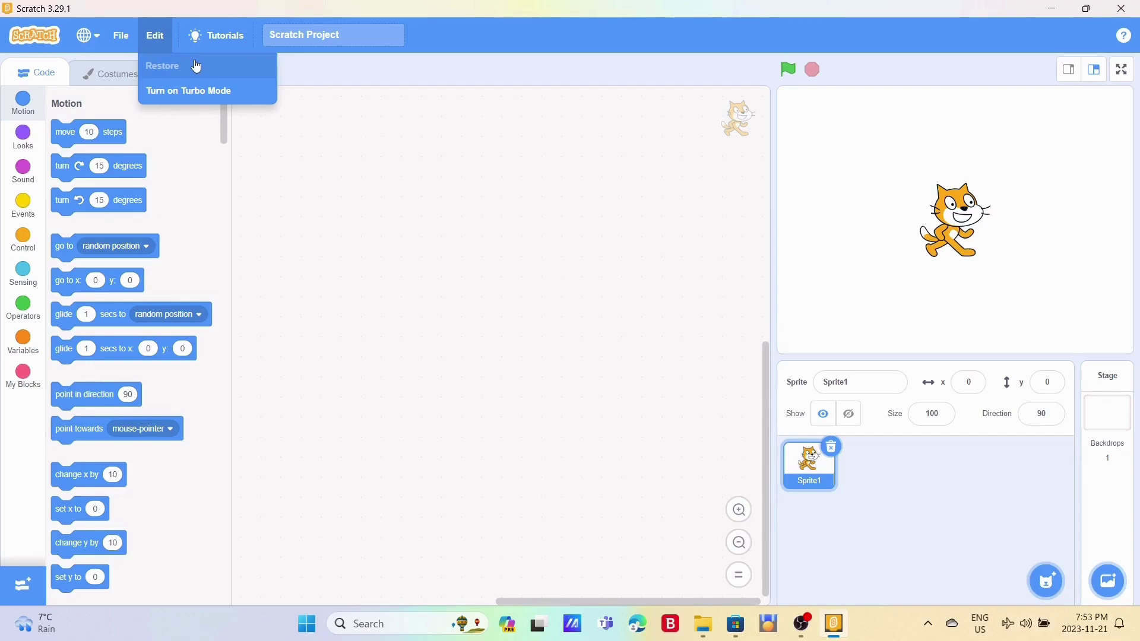
# - Browse the collection of Scratch tutorials and return to the project editor
pyautogui.click(236, 35)
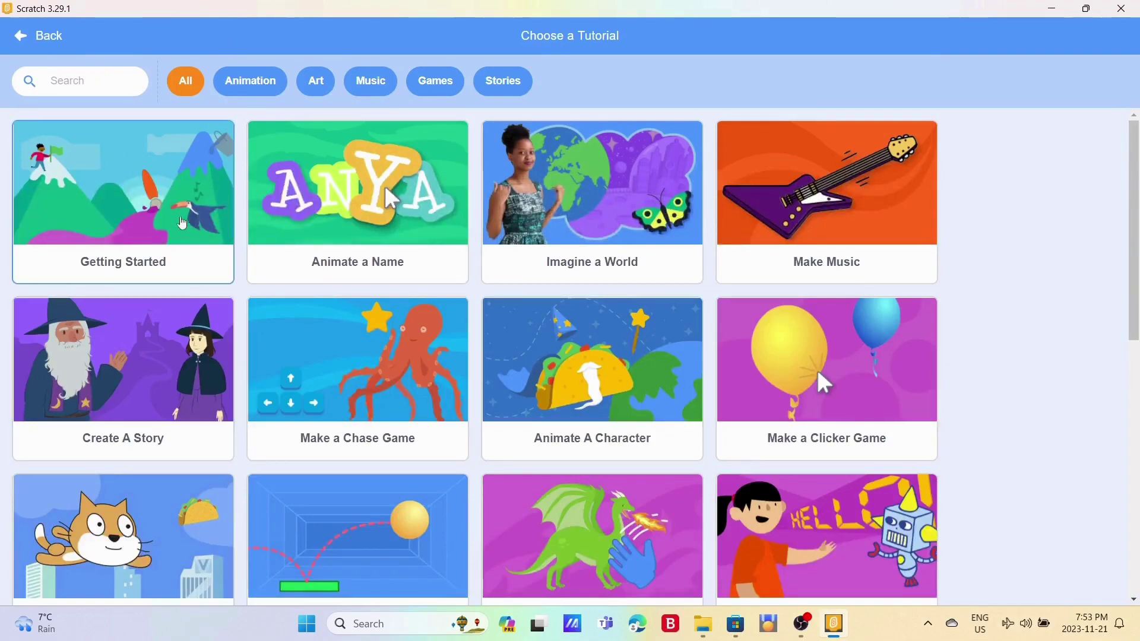
pyautogui.scroll(-8, 449, 435)
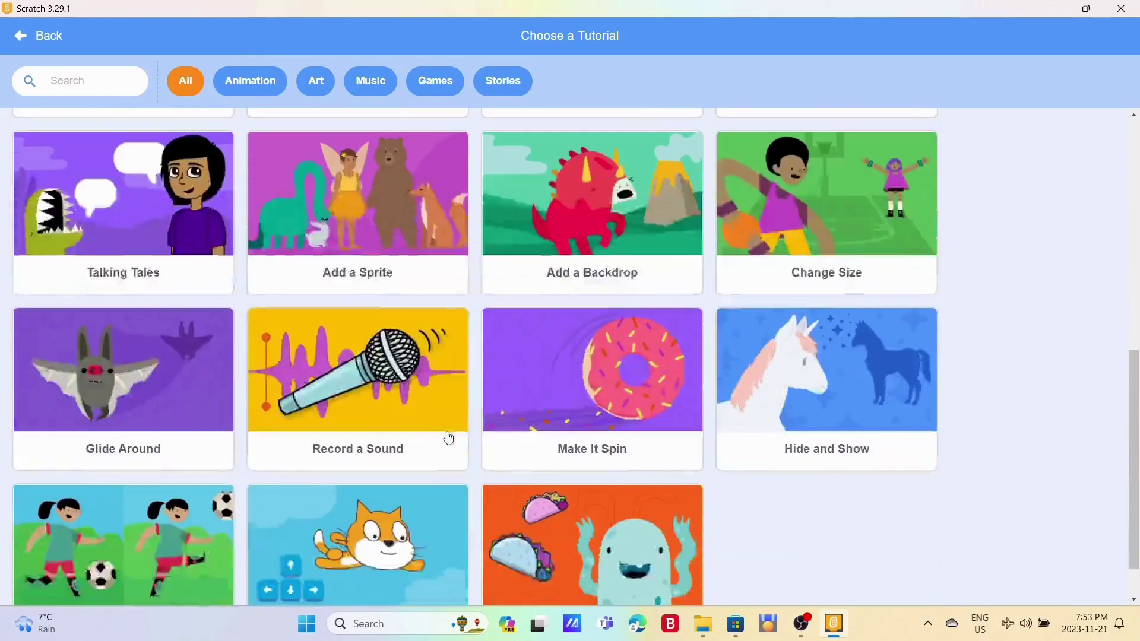
pyautogui.scroll(8, 449, 395)
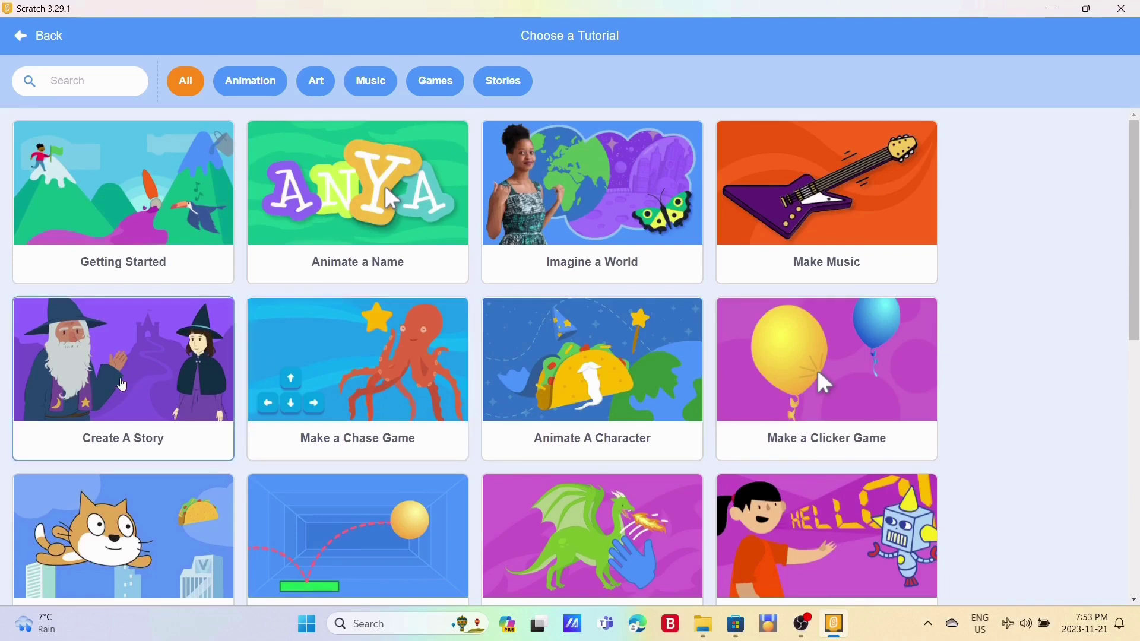
pyautogui.scroll(-1, 5, 285)
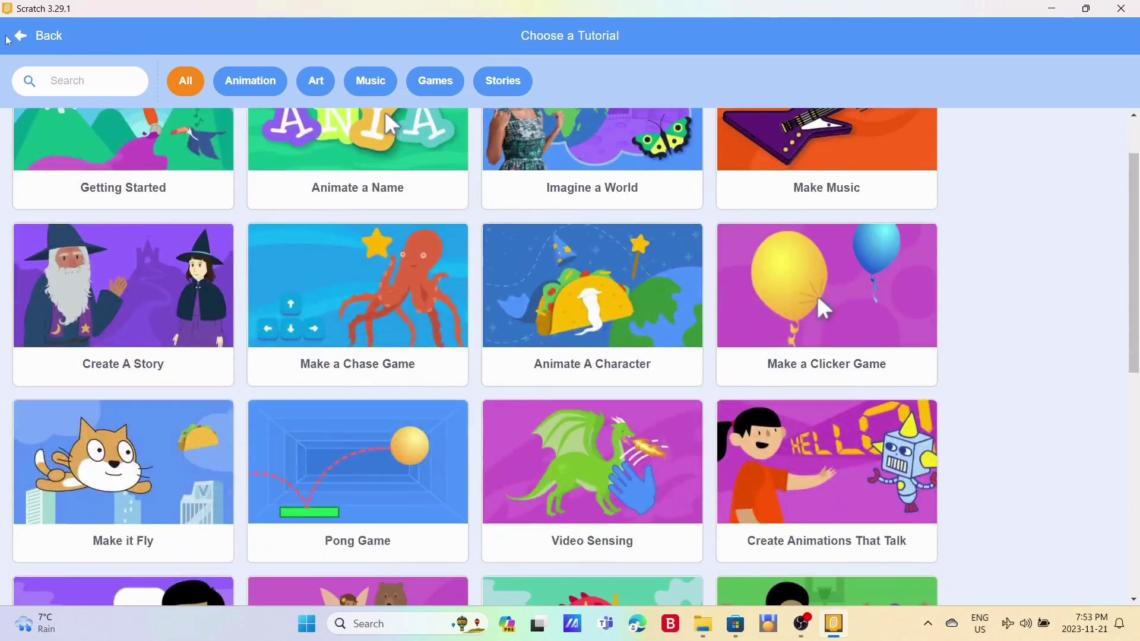
pyautogui.click(24, 45)
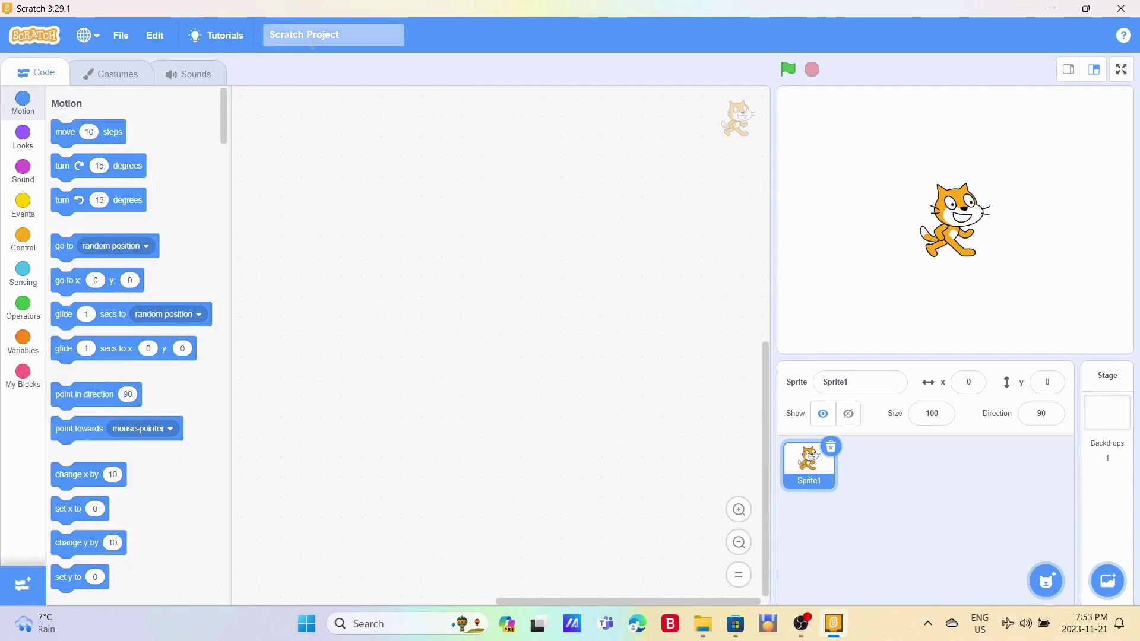
# - Rename the project from its default title to "Scratch1"
pyautogui.click(348, 39)
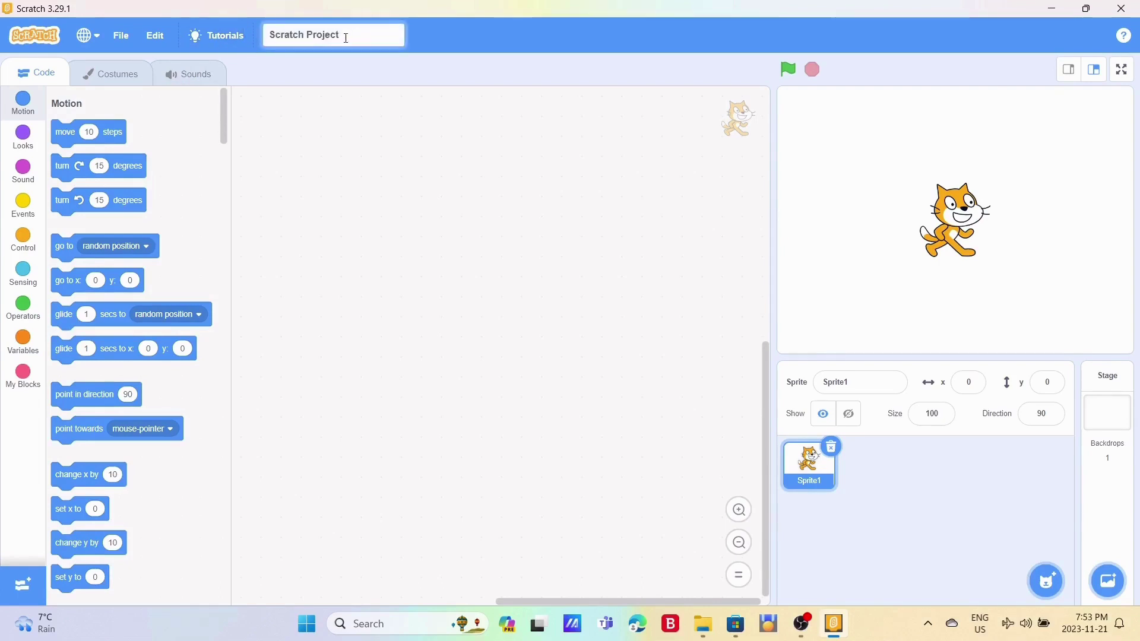
pyautogui.press('BackSpace')
pyautogui.press('BackSpace')
pyautogui.press('BackSpace')
pyautogui.press('BackSpace')
pyautogui.press('BackSpace')
pyautogui.press('BackSpace')
pyautogui.press('BackSpace')
pyautogui.press('BackSpace')
pyautogui.press('BackSpace')
pyautogui.press('BackSpace')
pyautogui.press('BackSpace')
pyautogui.press('BackSpace')
pyautogui.press('BackSpace')
pyautogui.press('BackSpace')
pyautogui.press('Return')
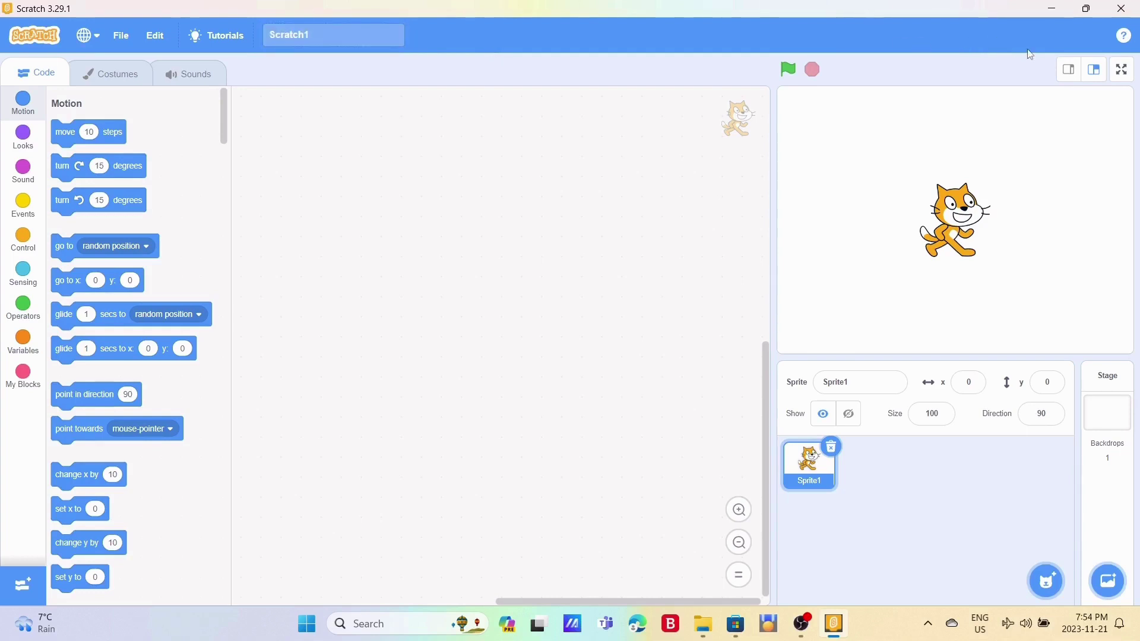
# - View the About Scratch version information and close its window
pyautogui.click(1127, 37)
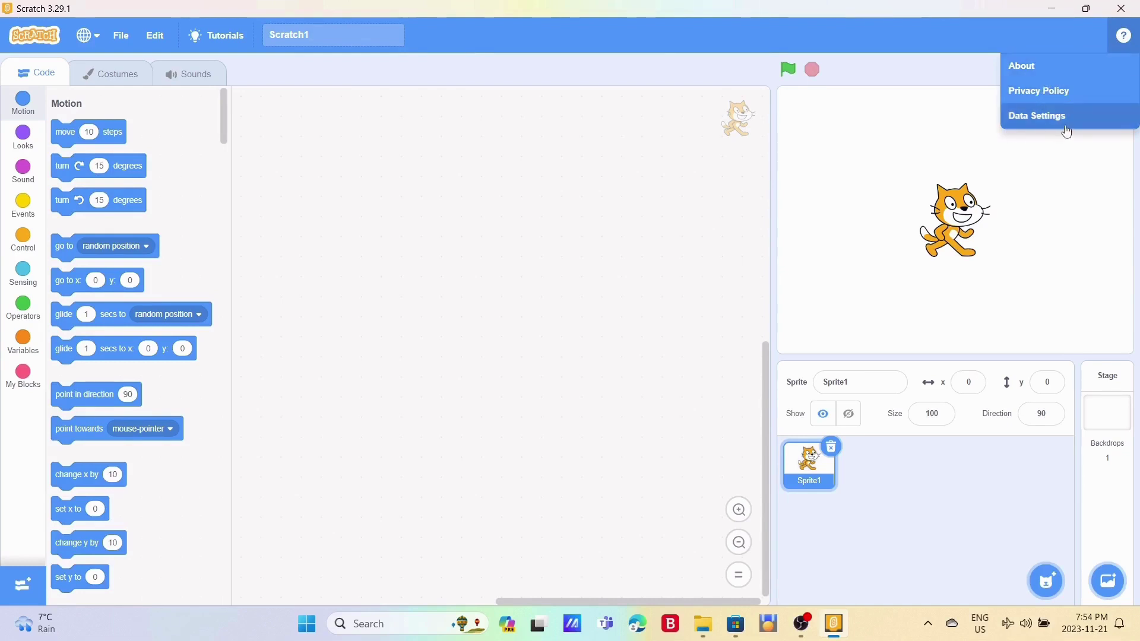
pyautogui.click(1072, 70)
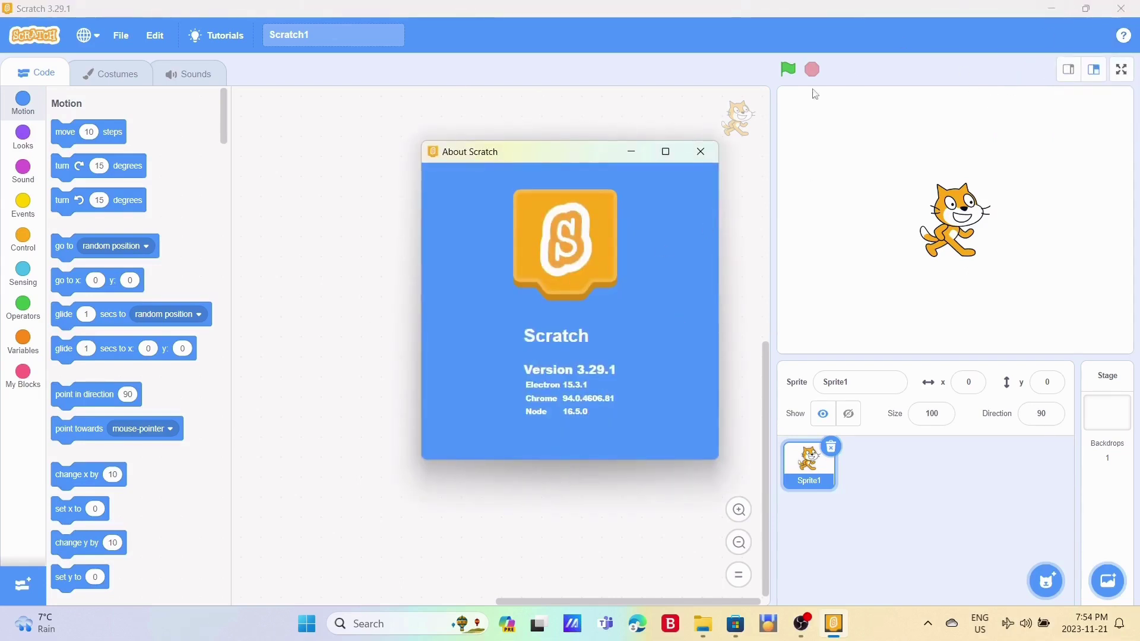
pyautogui.click(699, 153)
# - Read through the Scratch Privacy Policy to its end and close it
pyautogui.click(1123, 36)
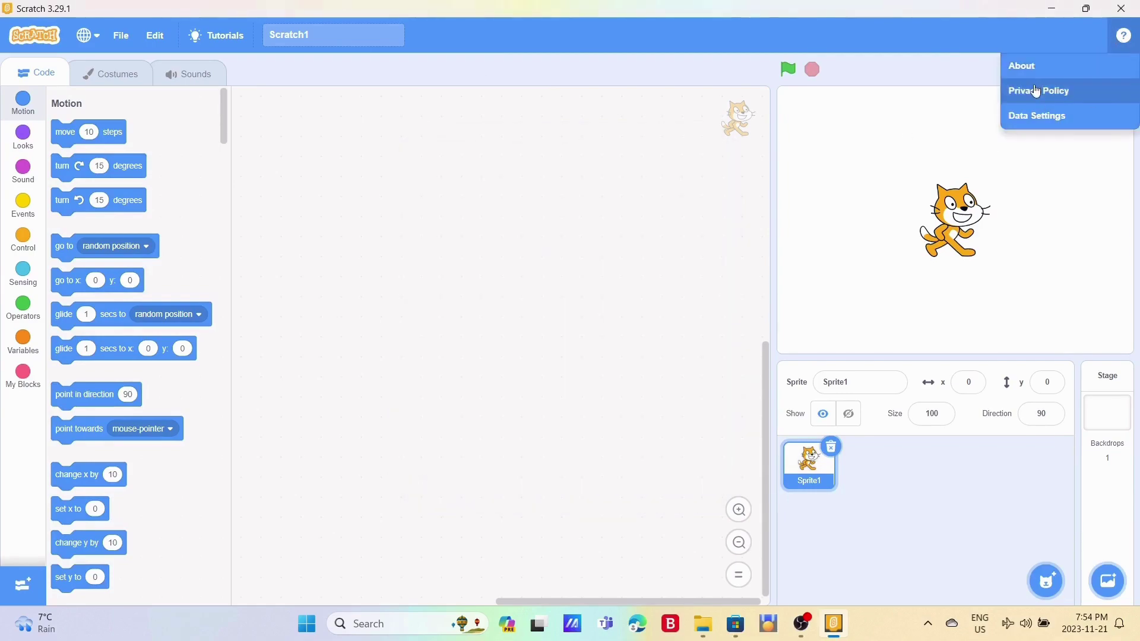
pyautogui.click(1035, 91)
pyautogui.scroll(-1, 629, 219)
pyautogui.scroll(-20, 630, 220)
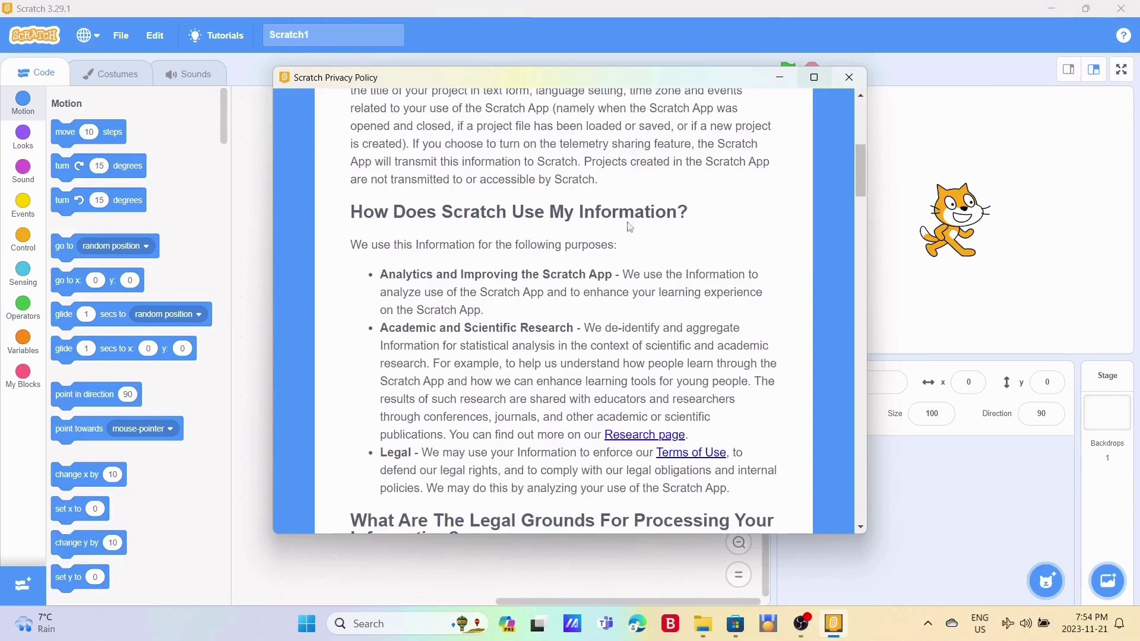
pyautogui.scroll(-20, 629, 214)
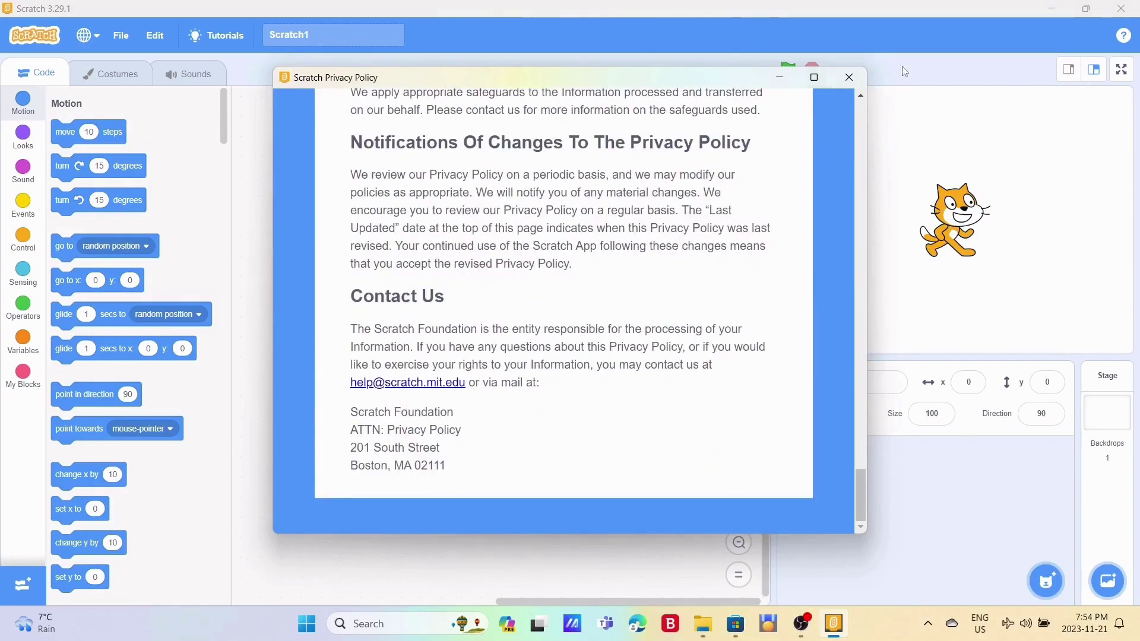
pyautogui.click(849, 77)
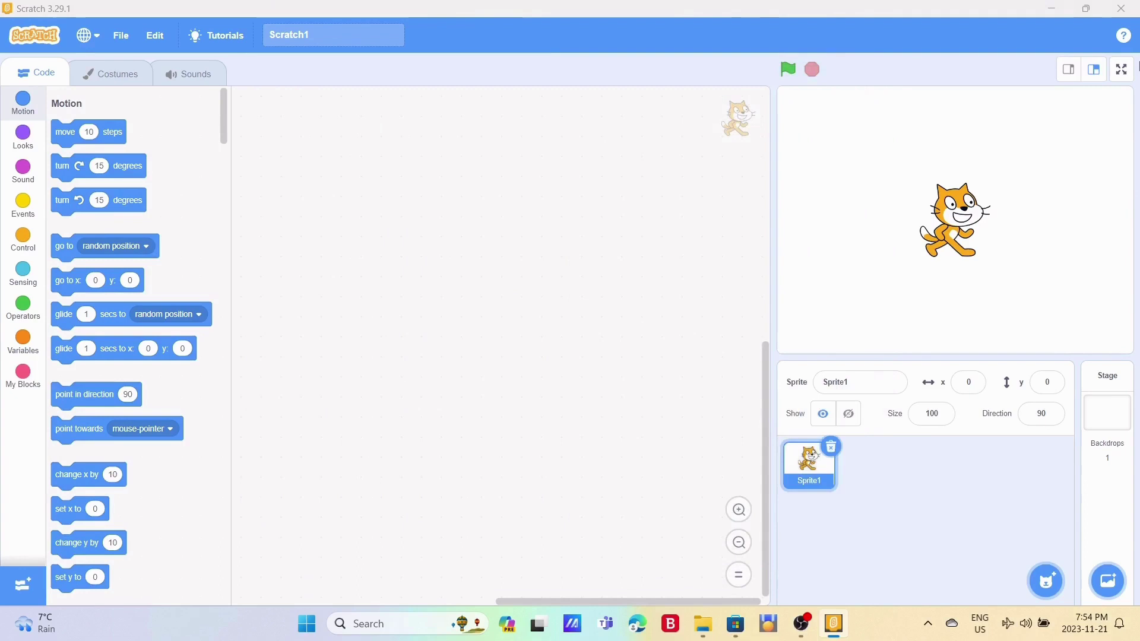
# - Review the usage data sharing settings and close the dialog
pyautogui.click(1126, 31)
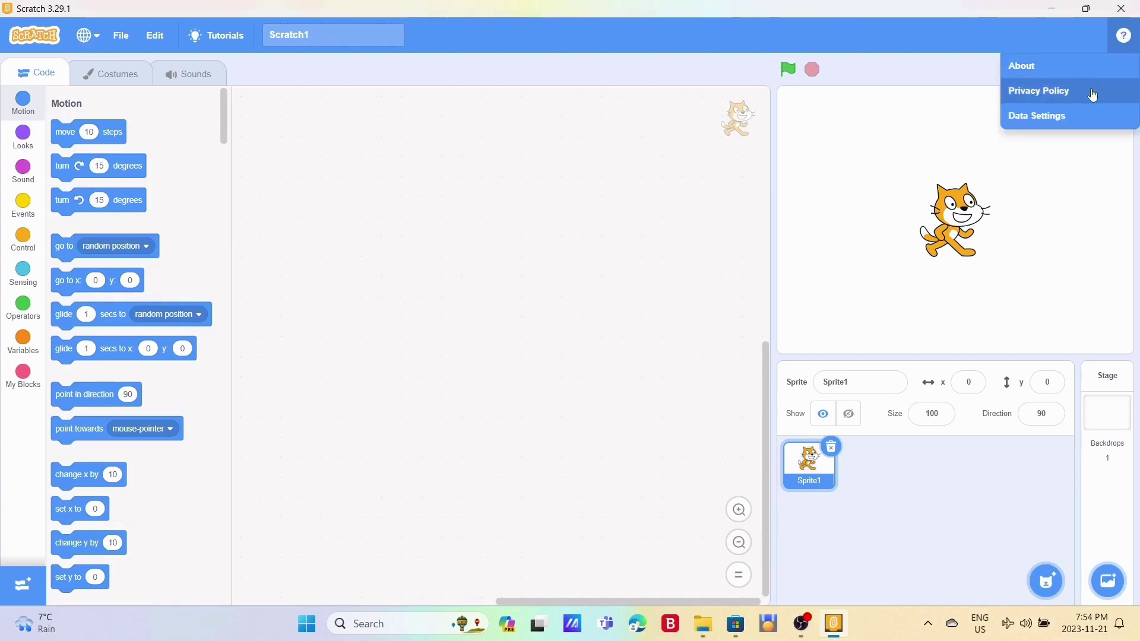
pyautogui.click(1072, 121)
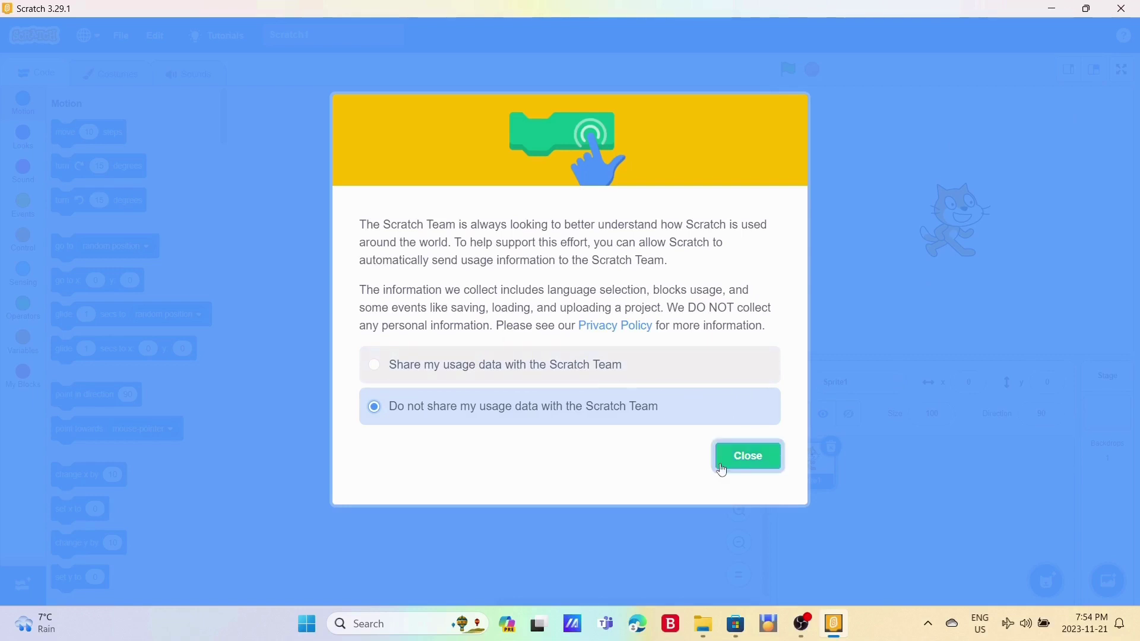
pyautogui.click(771, 456)
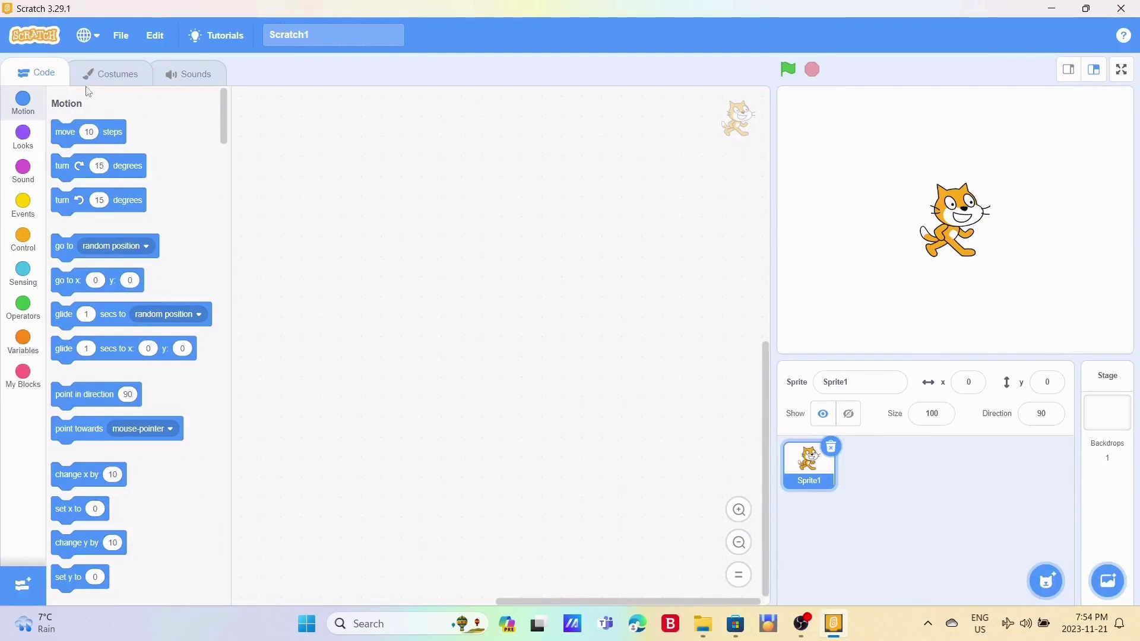
# - Look through the code block categories from Sound to My Blocks, and view the extension library before returning to the editor
pyautogui.click(23, 171)
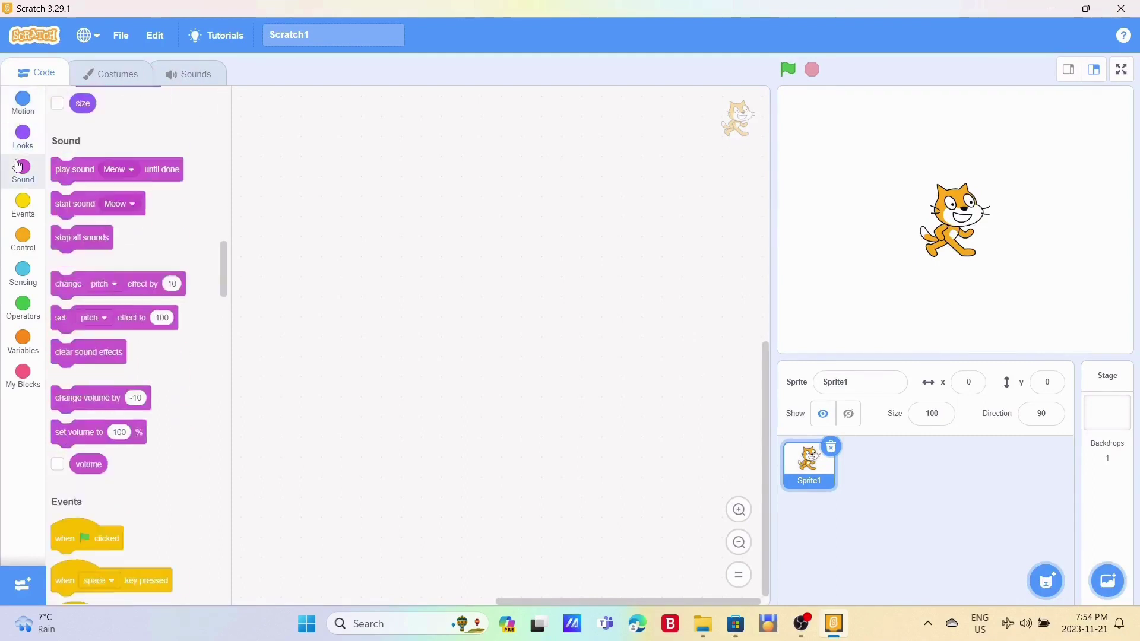
pyautogui.click(22, 205)
pyautogui.click(18, 237)
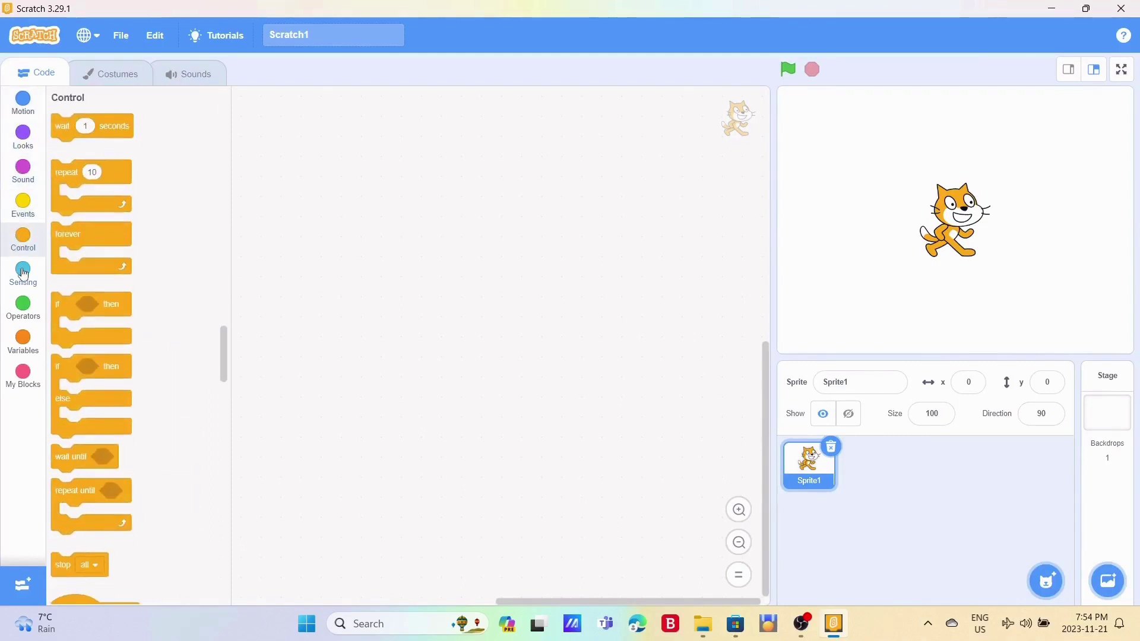
pyautogui.click(24, 273)
pyautogui.click(23, 307)
pyautogui.click(33, 343)
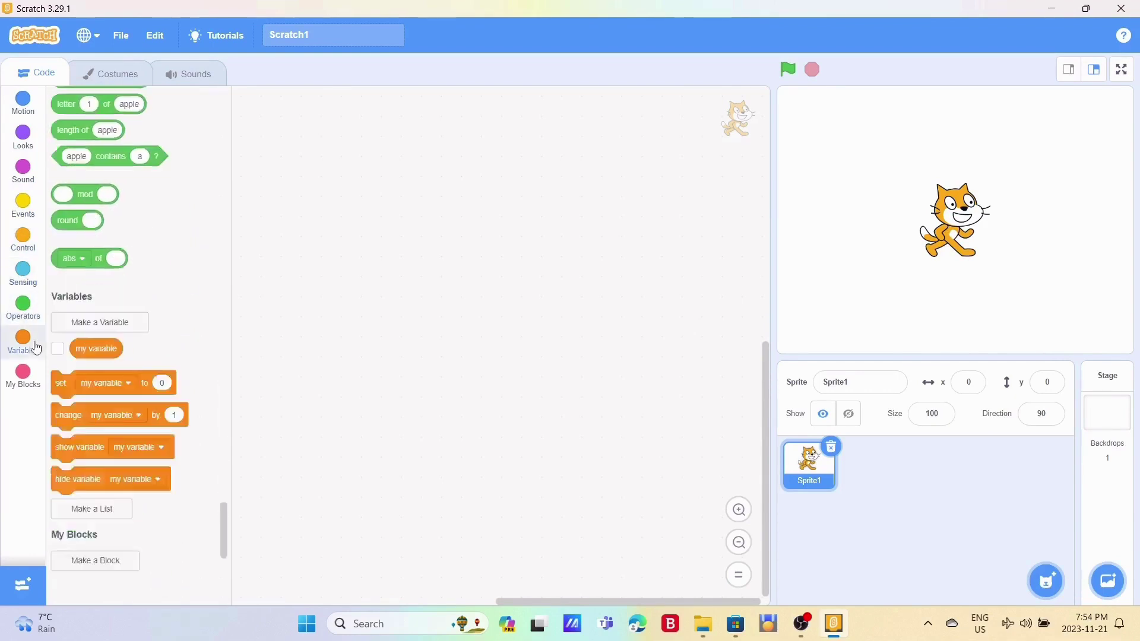
pyautogui.click(22, 383)
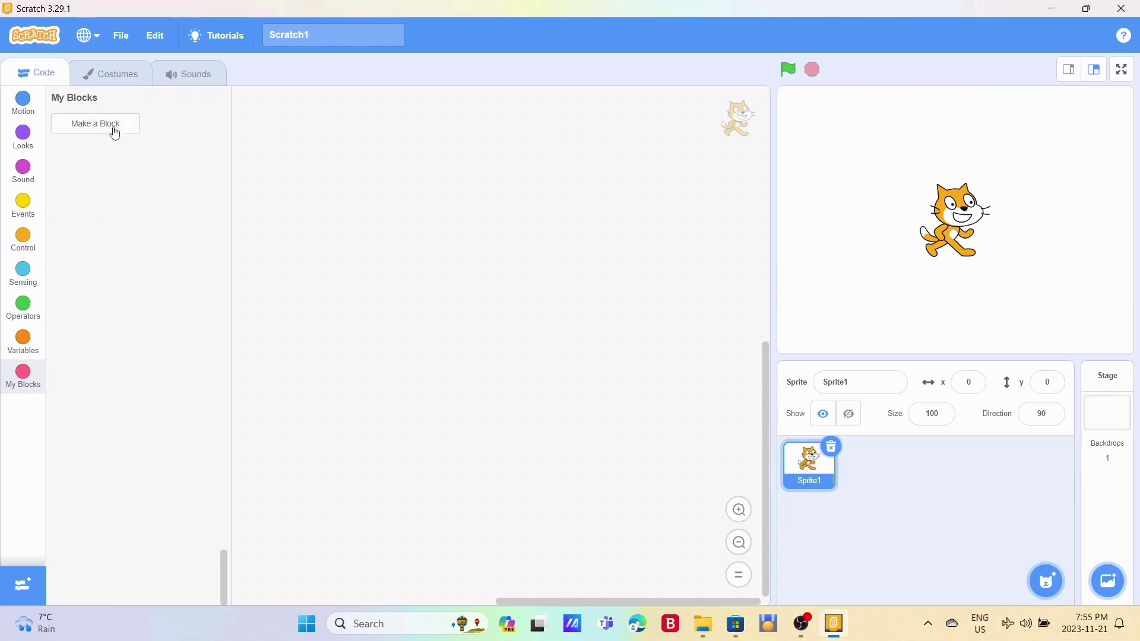
pyautogui.click(16, 595)
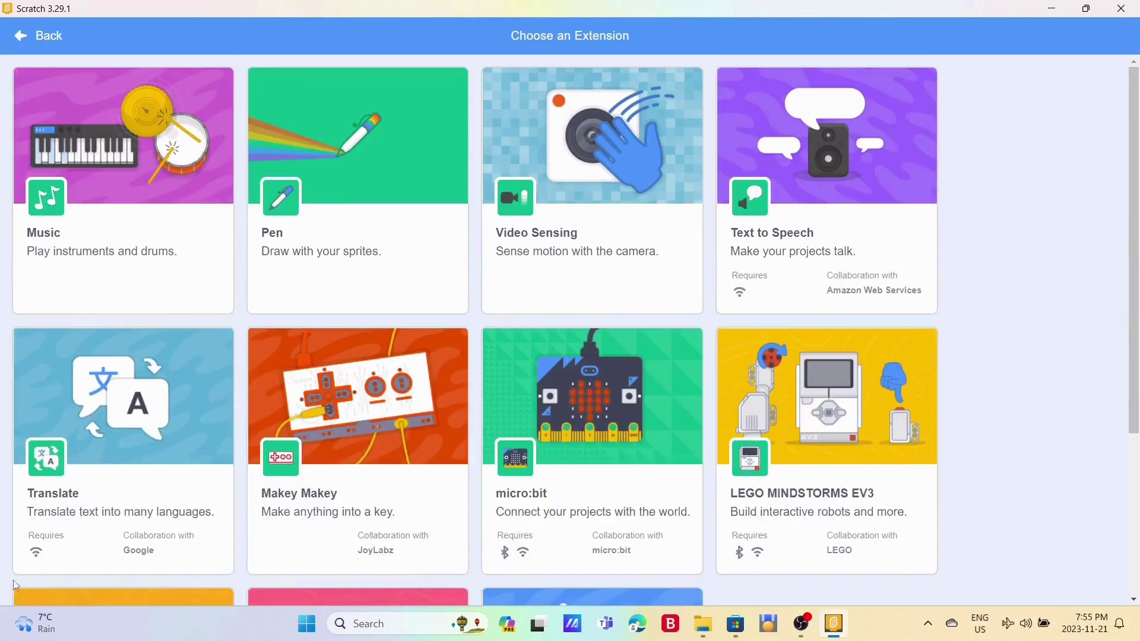
pyautogui.click(33, 37)
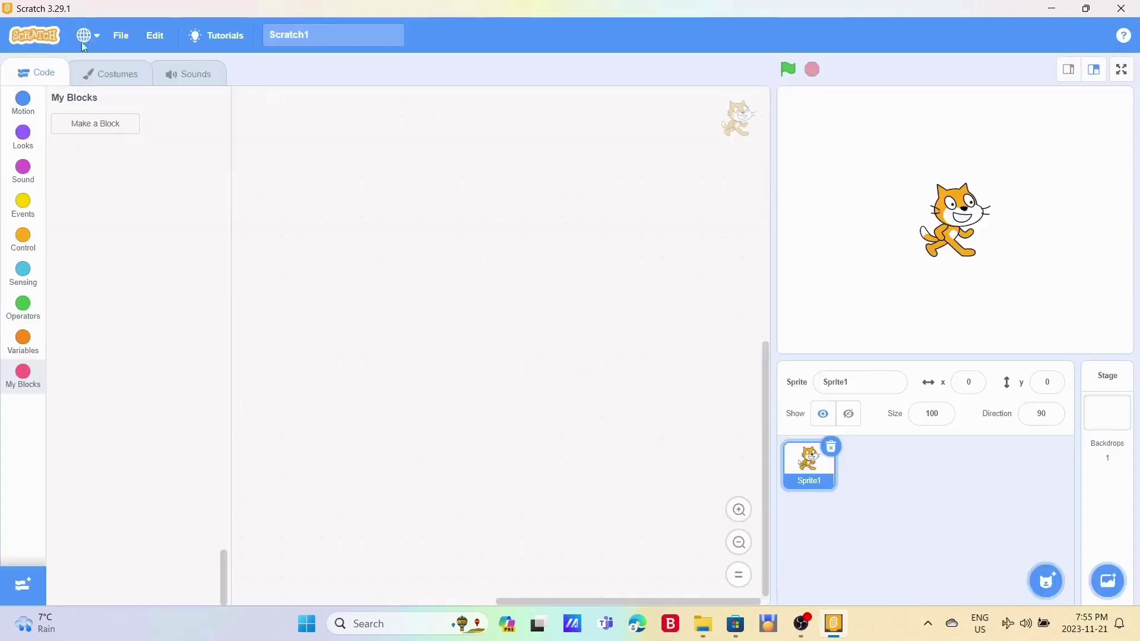
# - Open costume1 for editing and shift the cat's head slightly to the left on its body
pyautogui.click(104, 80)
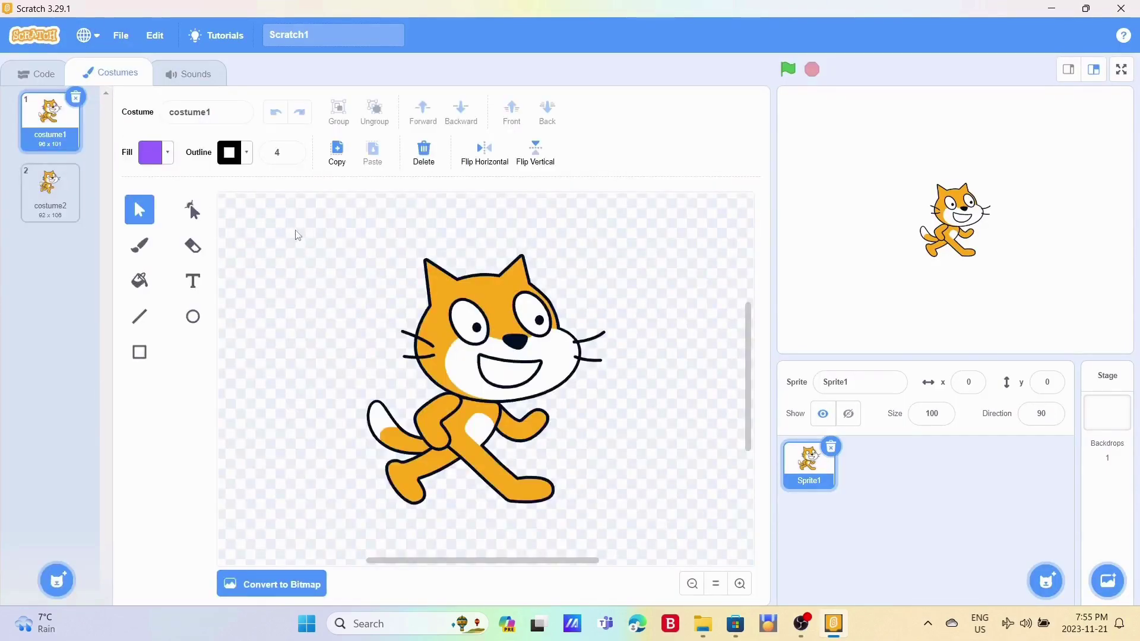
pyautogui.moveTo(286, 224); pyautogui.dragTo(436, 319)
pyautogui.moveTo(466, 360); pyautogui.dragTo(691, 380)
pyautogui.moveTo(677, 418); pyautogui.dragTo(634, 509)
pyautogui.moveTo(665, 388); pyautogui.dragTo(617, 315)
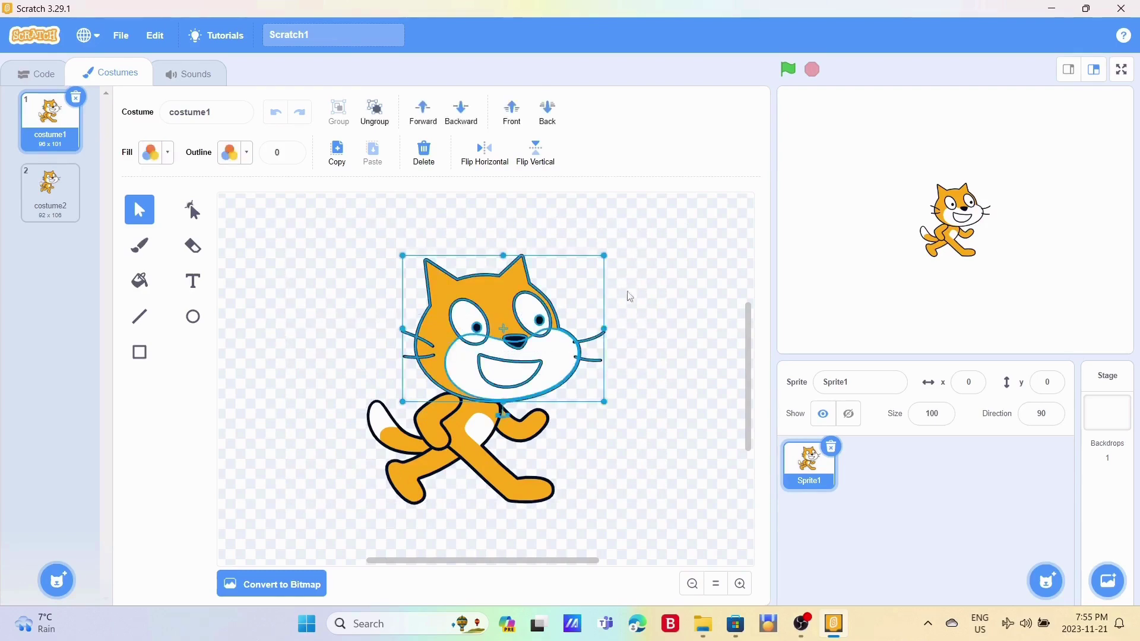
pyautogui.click(634, 322)
pyautogui.moveTo(570, 386); pyautogui.dragTo(553, 382)
pyautogui.click(585, 318)
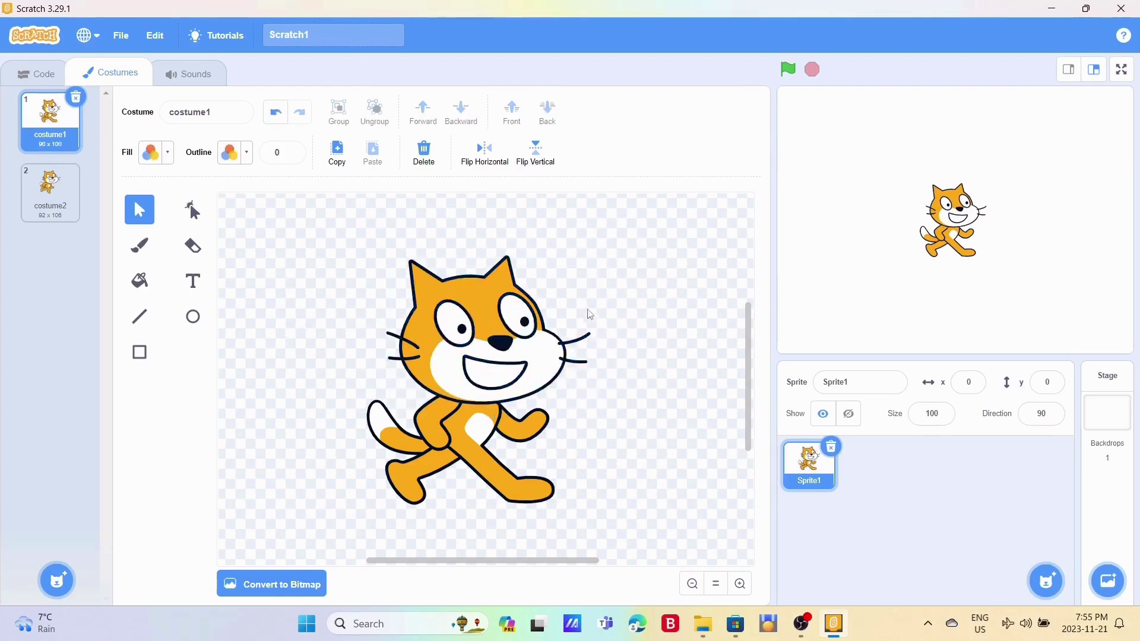
# - Move the cat's head off its body and place it to the right of the front legs in costume1
pyautogui.moveTo(580, 303); pyautogui.dragTo(593, 398)
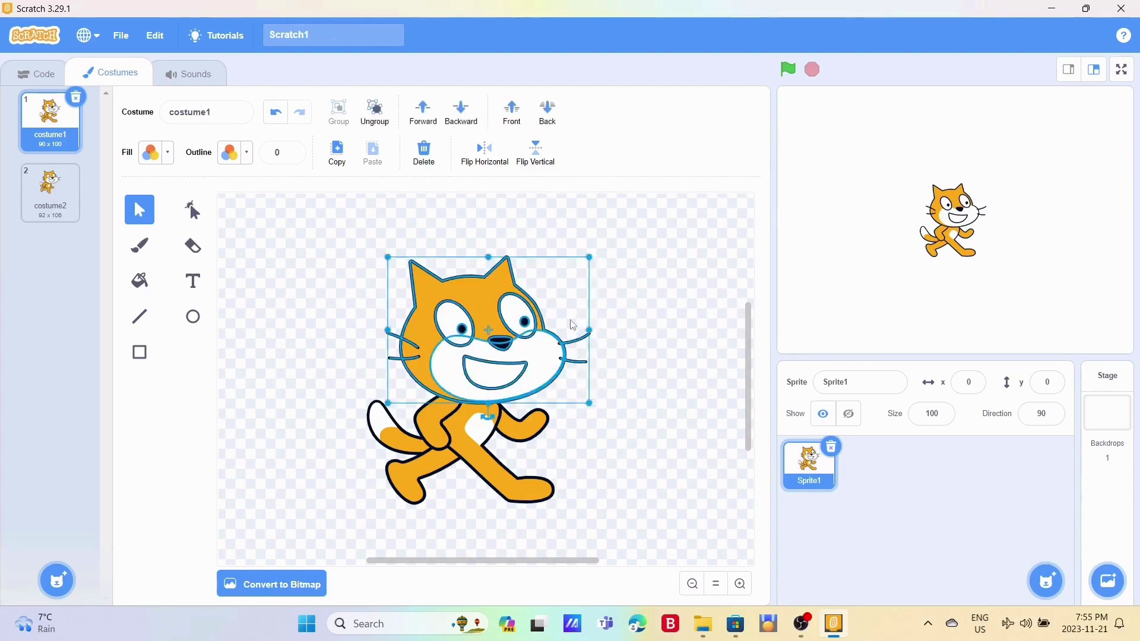
pyautogui.moveTo(487, 351); pyautogui.dragTo(622, 333)
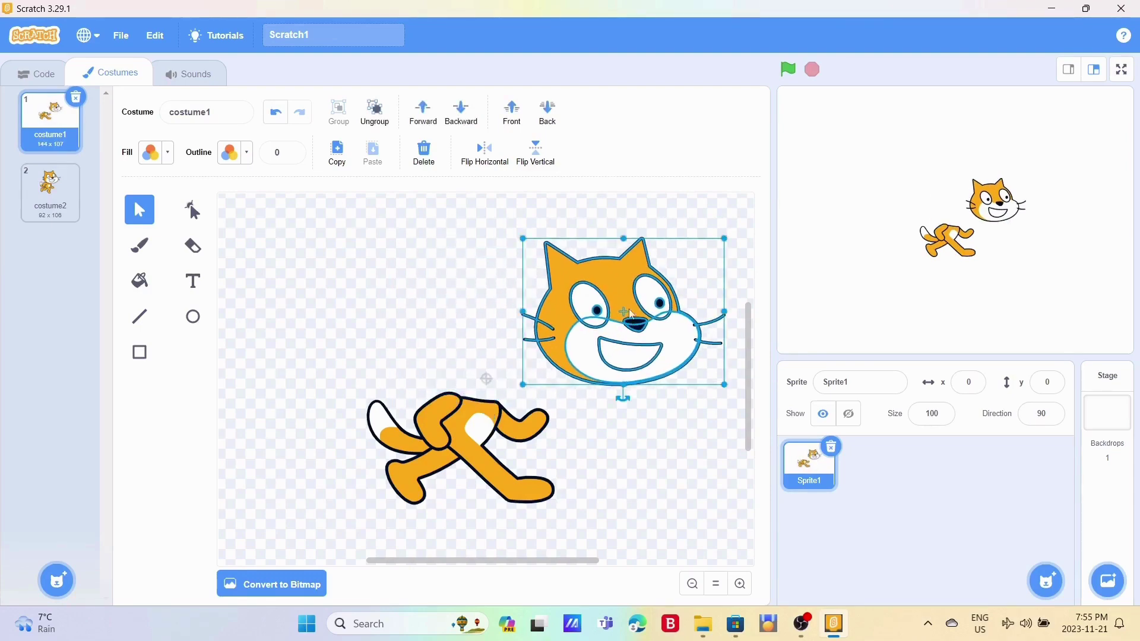
pyautogui.click(449, 276)
pyautogui.moveTo(514, 262); pyautogui.dragTo(692, 321)
pyautogui.moveTo(642, 378); pyautogui.dragTo(665, 486)
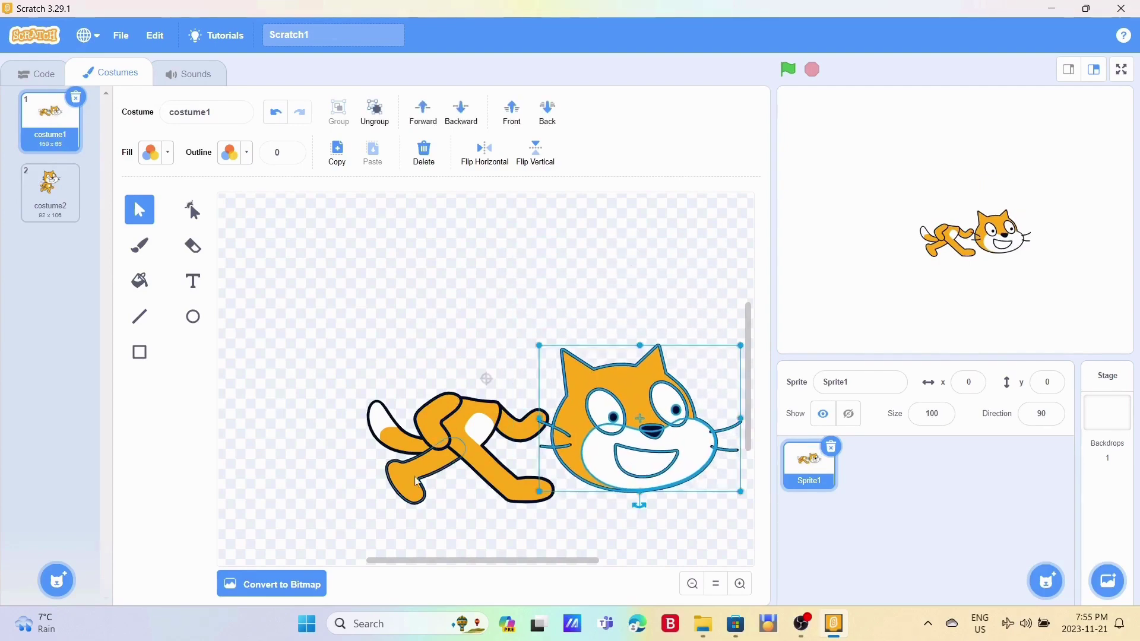
# - Move the cat's head to the lower left of the canvas and its torso, legs and front arm to the upper right
pyautogui.click(379, 454)
pyautogui.moveTo(400, 464); pyautogui.dragTo(474, 367)
pyautogui.moveTo(672, 460); pyautogui.dragTo(432, 501)
pyautogui.moveTo(510, 463); pyautogui.dragTo(626, 383)
pyautogui.moveTo(539, 413); pyautogui.dragTo(636, 294)
pyautogui.moveTo(483, 357); pyautogui.dragTo(651, 328)
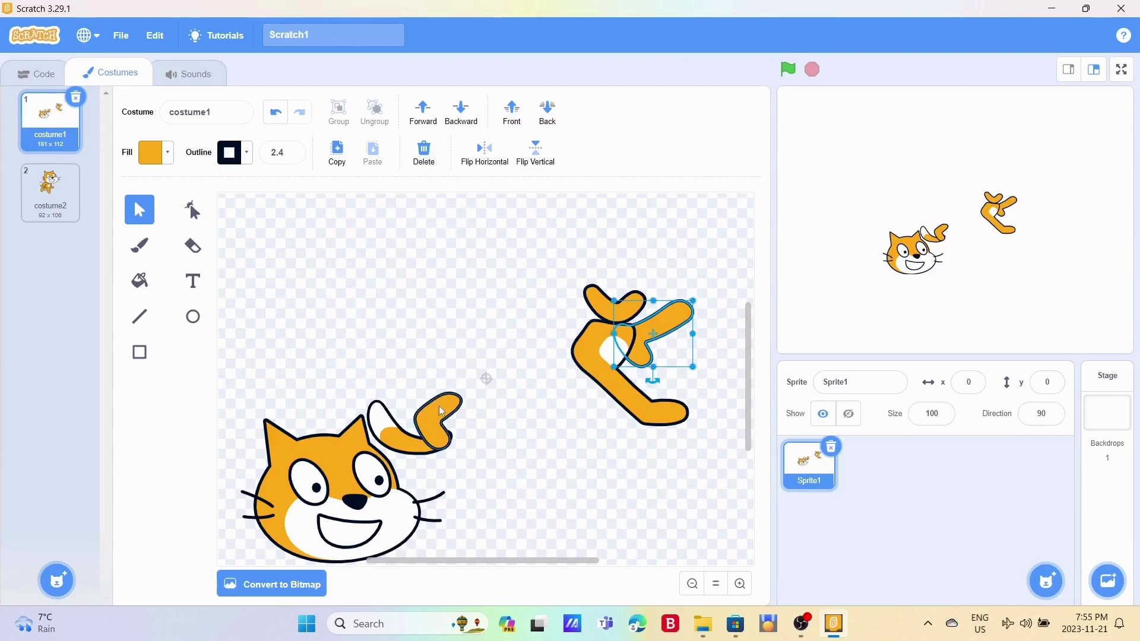
# - Place the remaining arm and the tail beside the relocated body parts, with the head just below them
pyautogui.moveTo(437, 400); pyautogui.dragTo(550, 336)
pyautogui.moveTo(364, 395); pyautogui.dragTo(482, 449)
pyautogui.click(427, 439)
pyautogui.click(425, 435)
pyautogui.click(423, 434)
pyautogui.moveTo(411, 434); pyautogui.dragTo(601, 414)
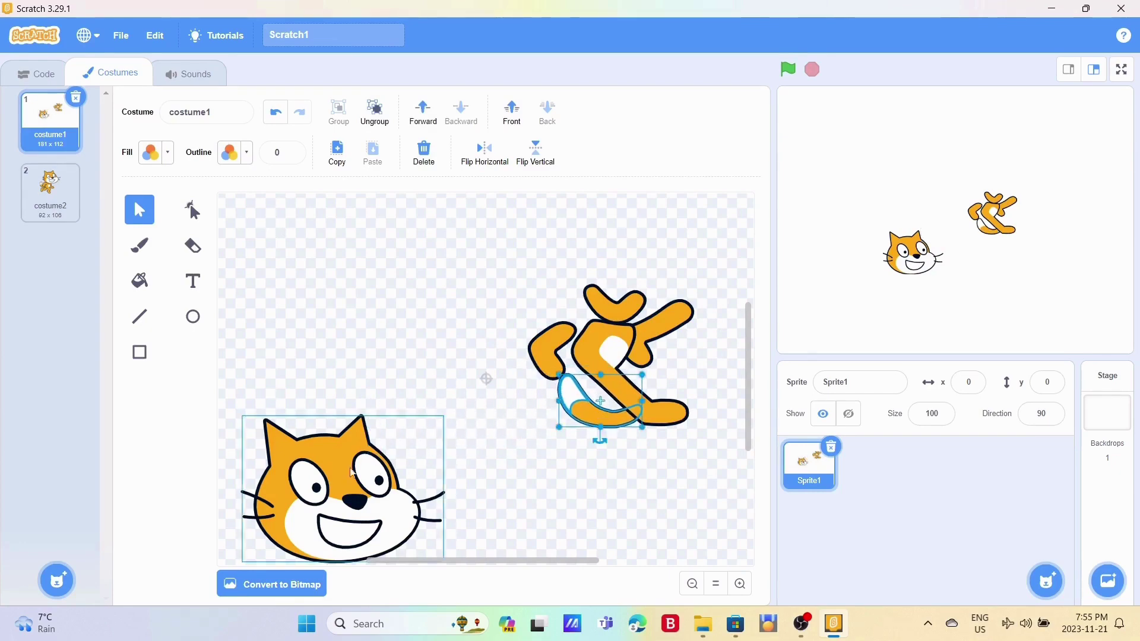
pyautogui.moveTo(336, 450); pyautogui.dragTo(512, 443)
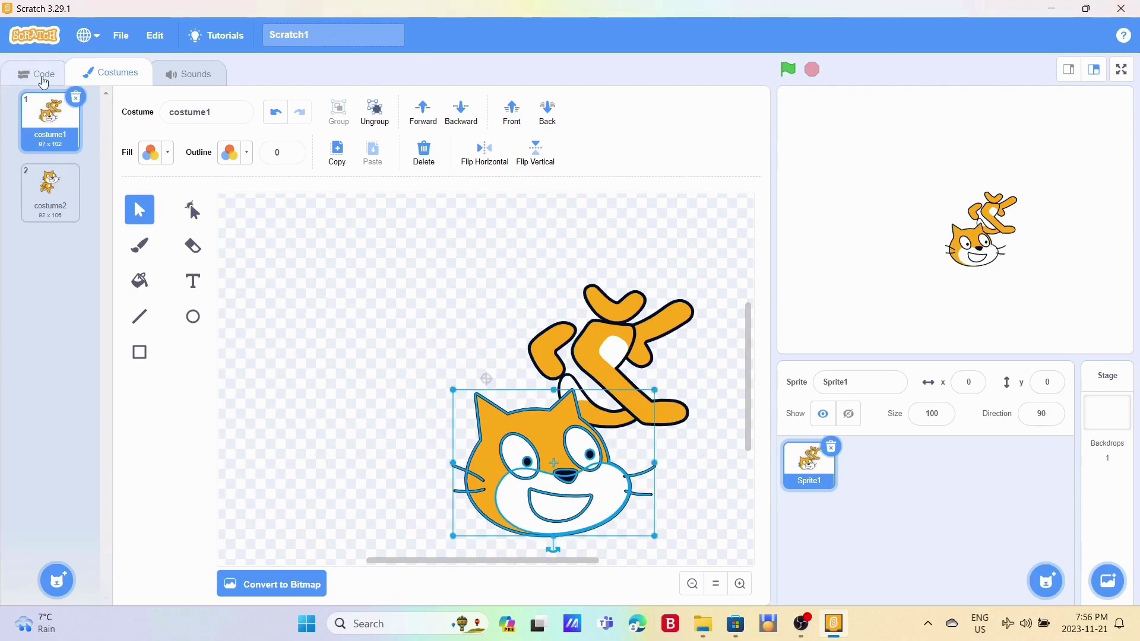
# - Build a script for the sprite from a "when green flag clicked" block with a "move 10 steps" block attached
pyautogui.click(40, 72)
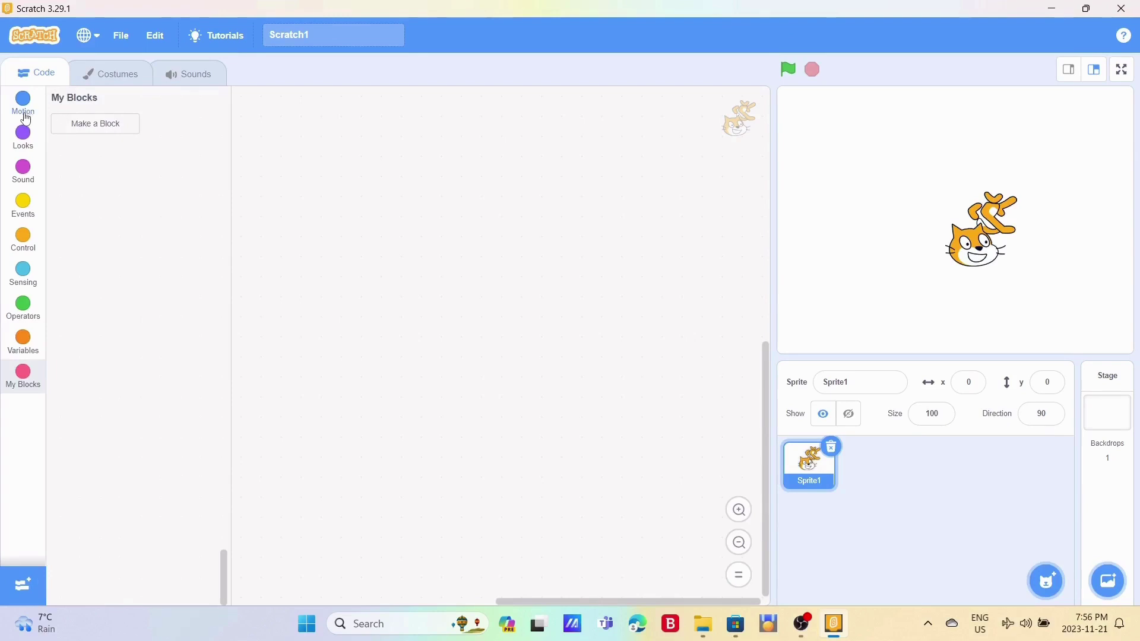
pyautogui.click(24, 205)
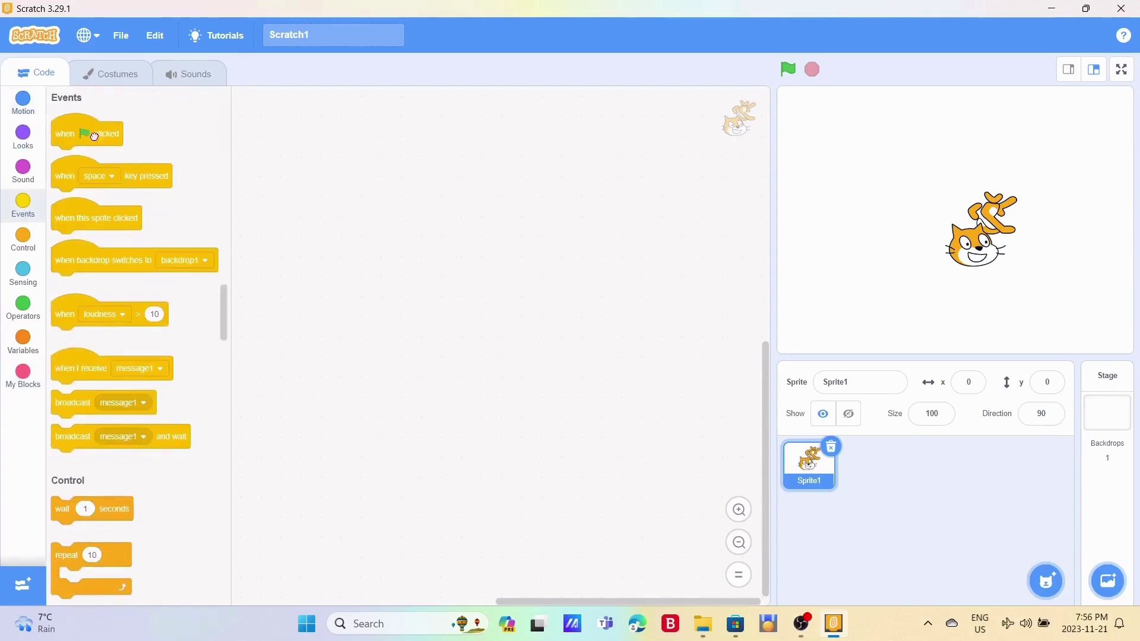
pyautogui.moveTo(89, 136); pyautogui.dragTo(389, 203)
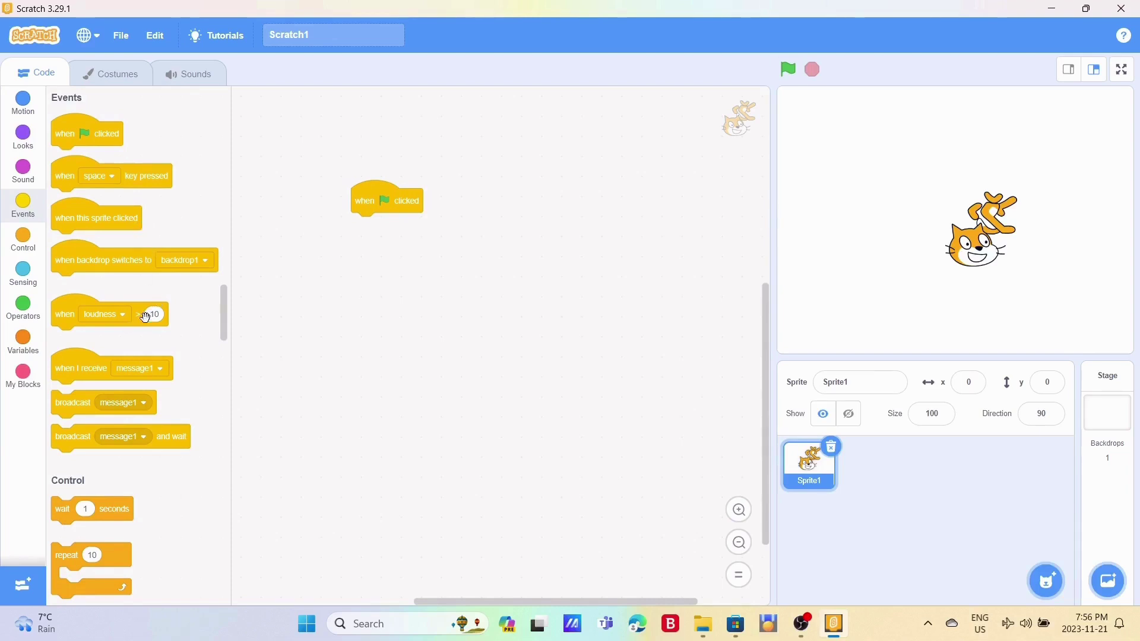
pyautogui.moveTo(331, 160); pyautogui.dragTo(316, 130)
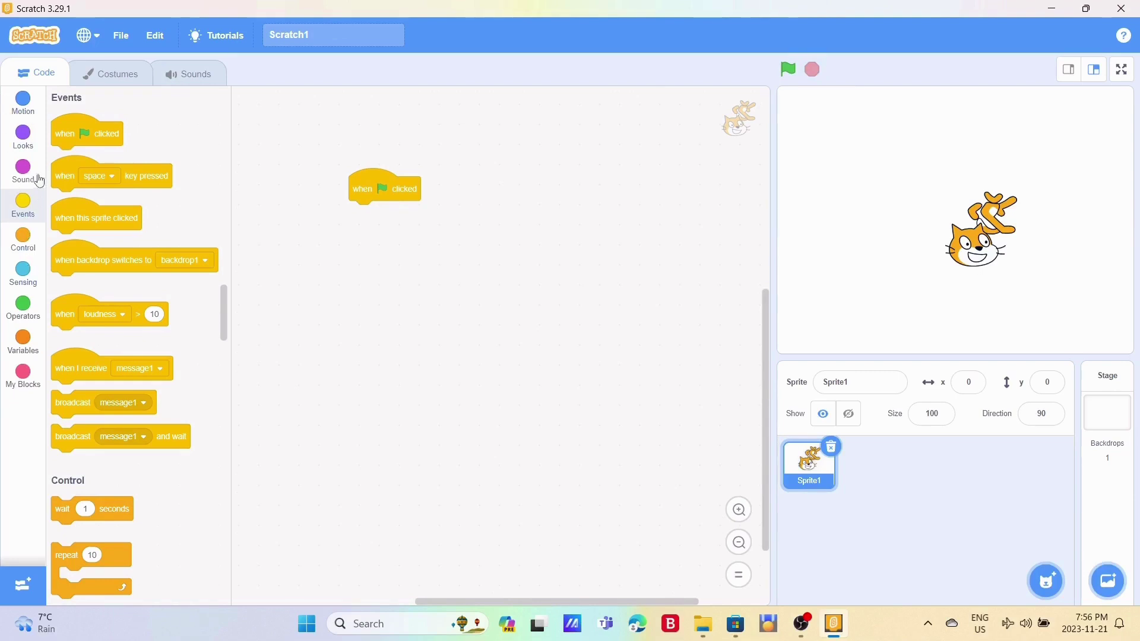
pyautogui.click(19, 174)
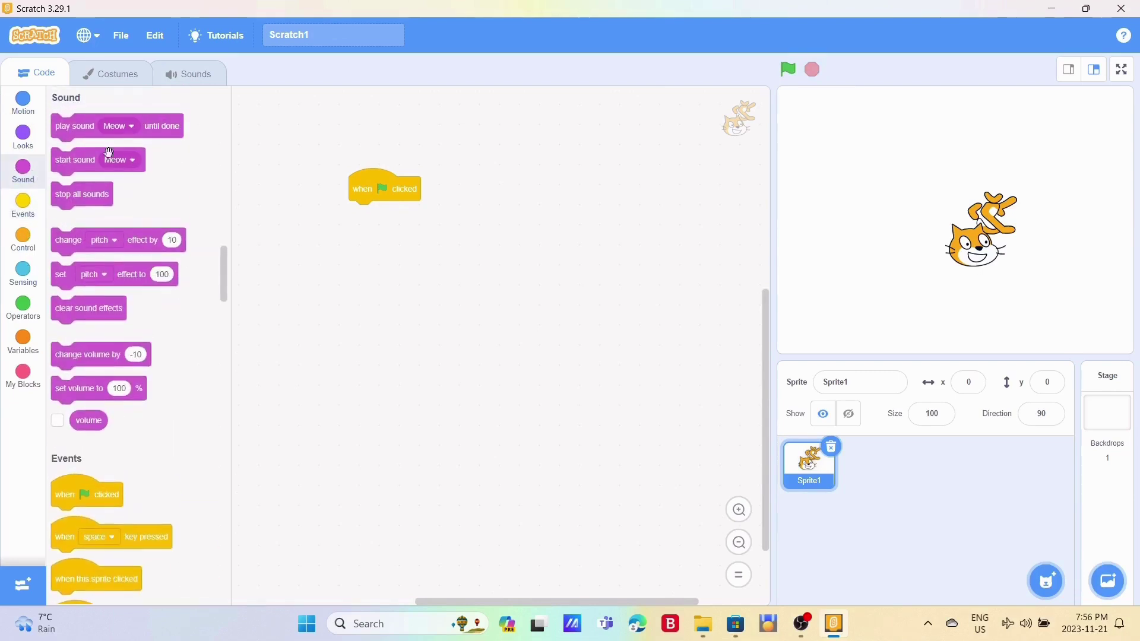
pyautogui.click(31, 106)
pyautogui.moveTo(88, 137); pyautogui.dragTo(396, 236)
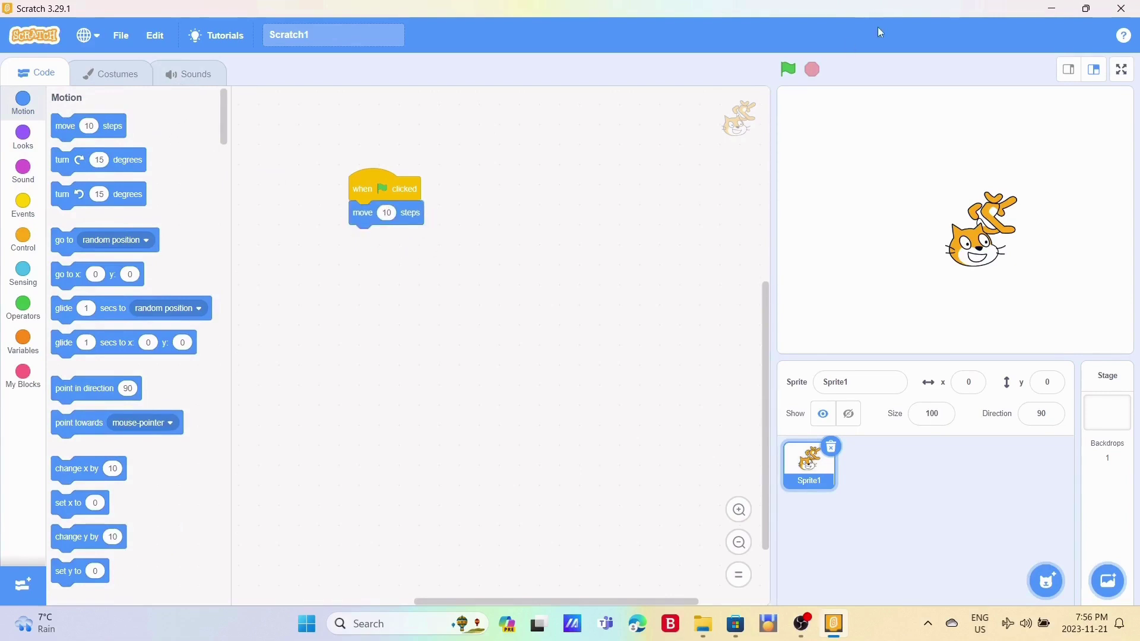
# - Run the green flag script six times to move the cat across the stage
pyautogui.click(792, 70)
pyautogui.click(793, 70)
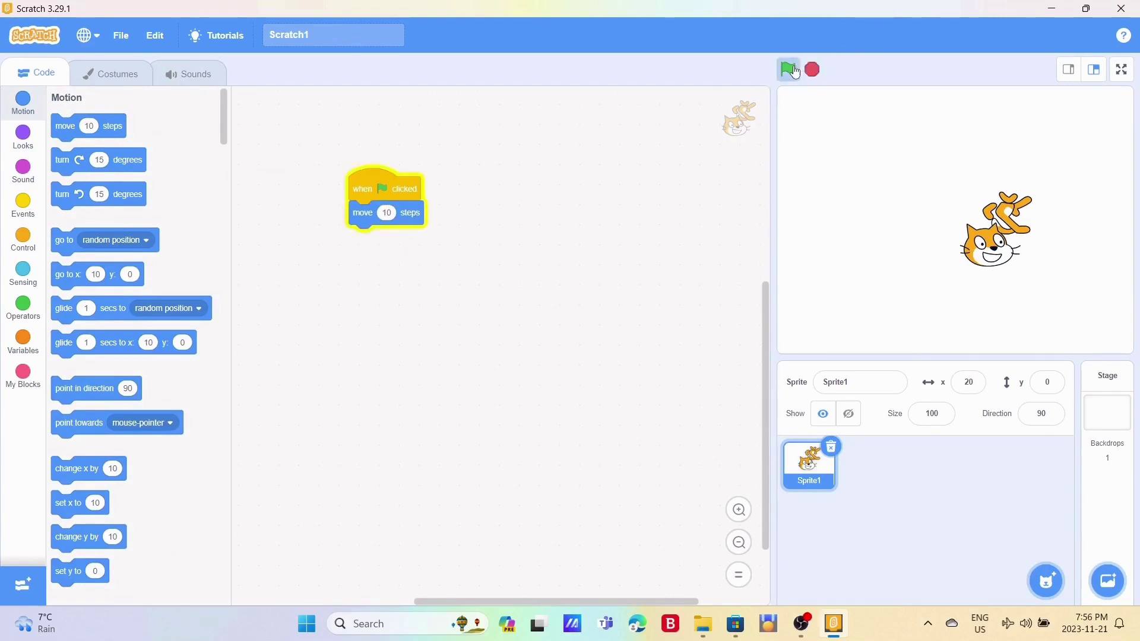
pyautogui.click(794, 71)
pyautogui.click(795, 72)
pyautogui.click(795, 71)
pyautogui.click(795, 71)
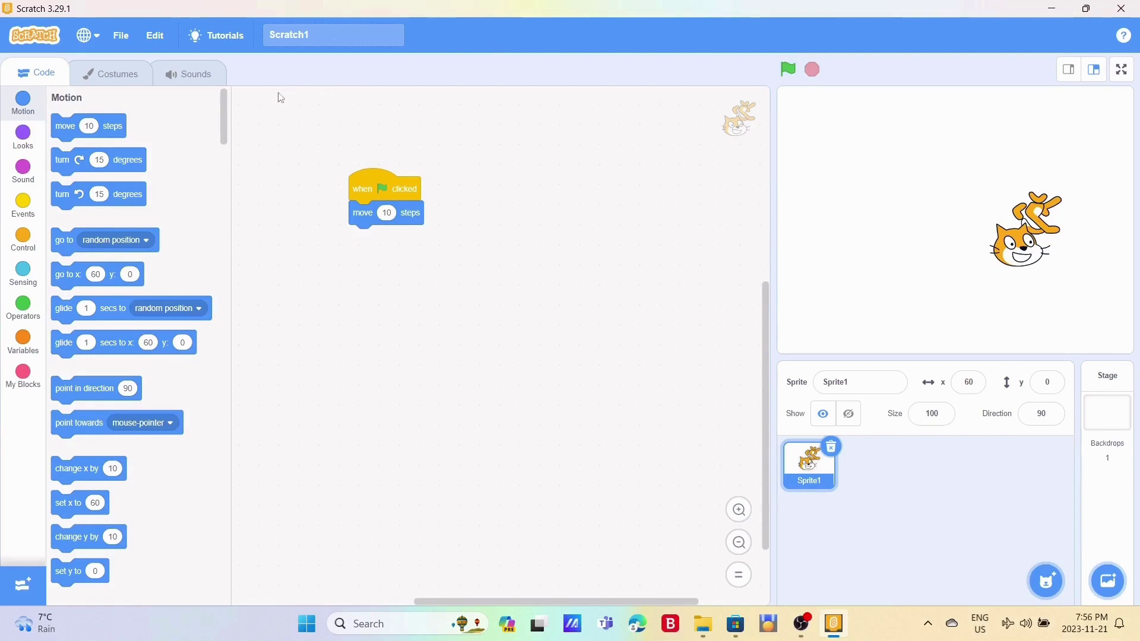
# - Open the sprite's Meow sound for editing and apply the Faster effect nine times
pyautogui.click(212, 82)
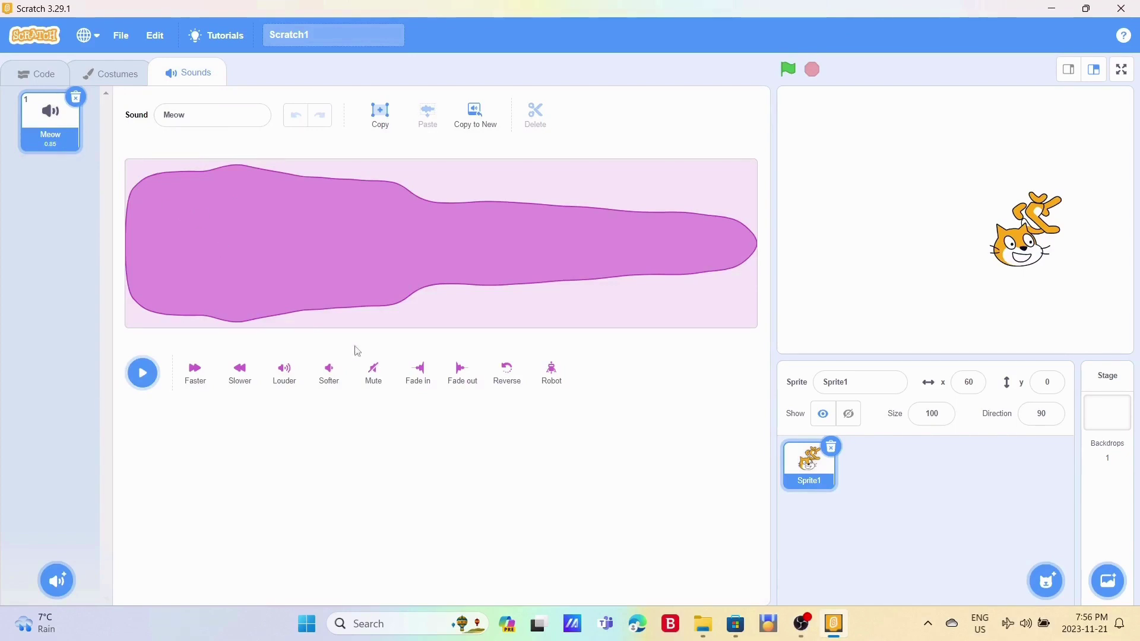
pyautogui.click(196, 373)
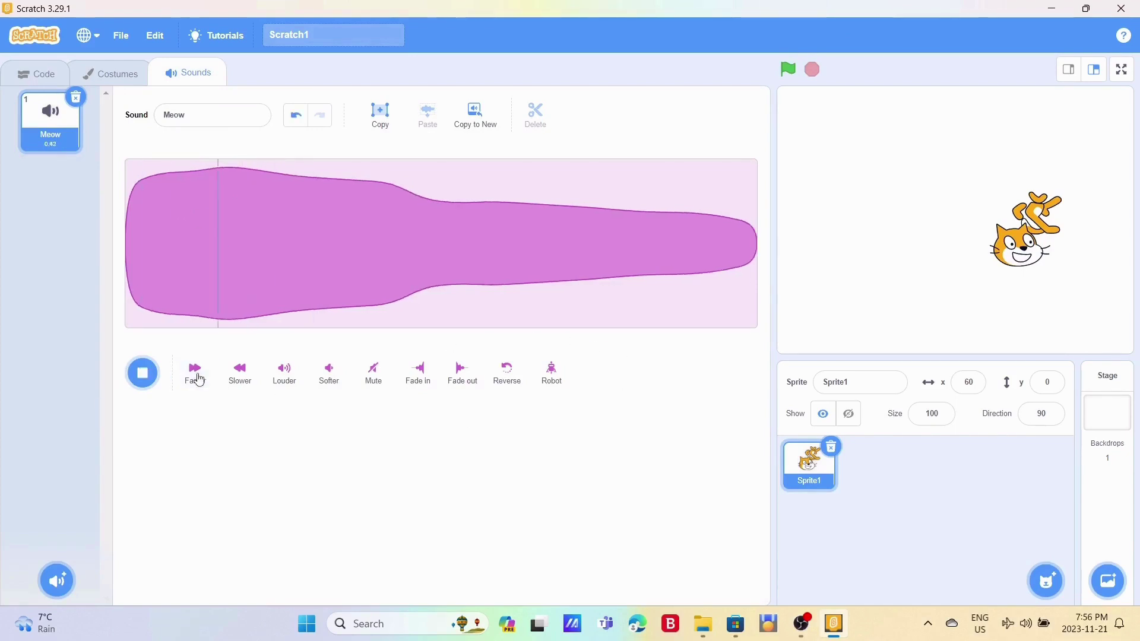
pyautogui.click(201, 372)
pyautogui.click(196, 372)
pyautogui.click(196, 373)
pyautogui.click(196, 373)
pyautogui.click(196, 373)
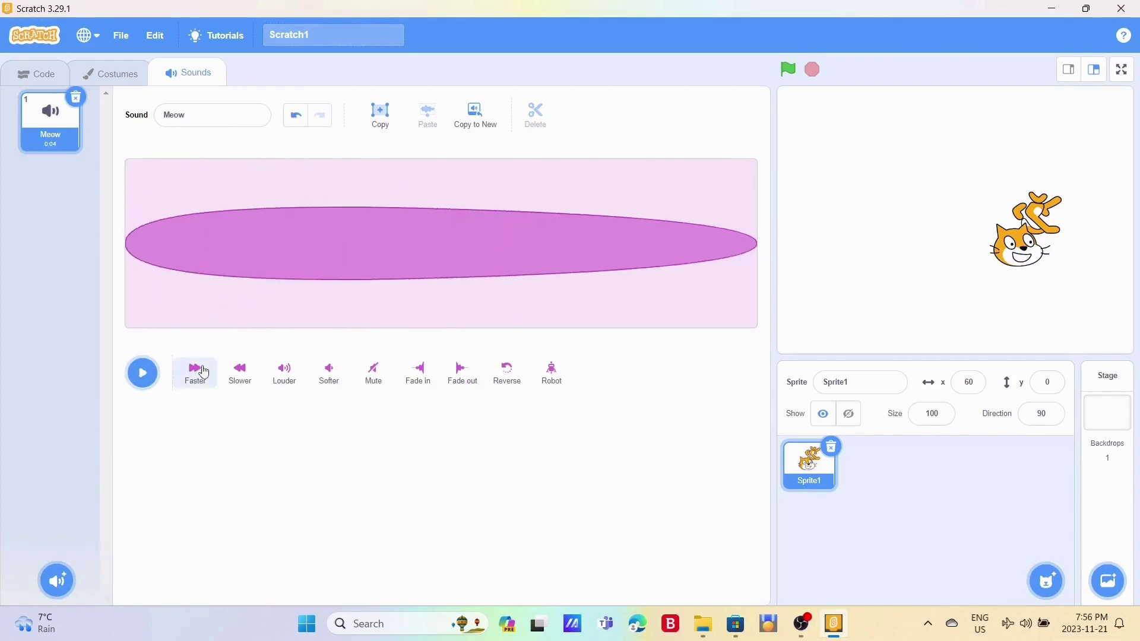
pyautogui.click(196, 372)
pyautogui.click(196, 372)
pyautogui.click(195, 373)
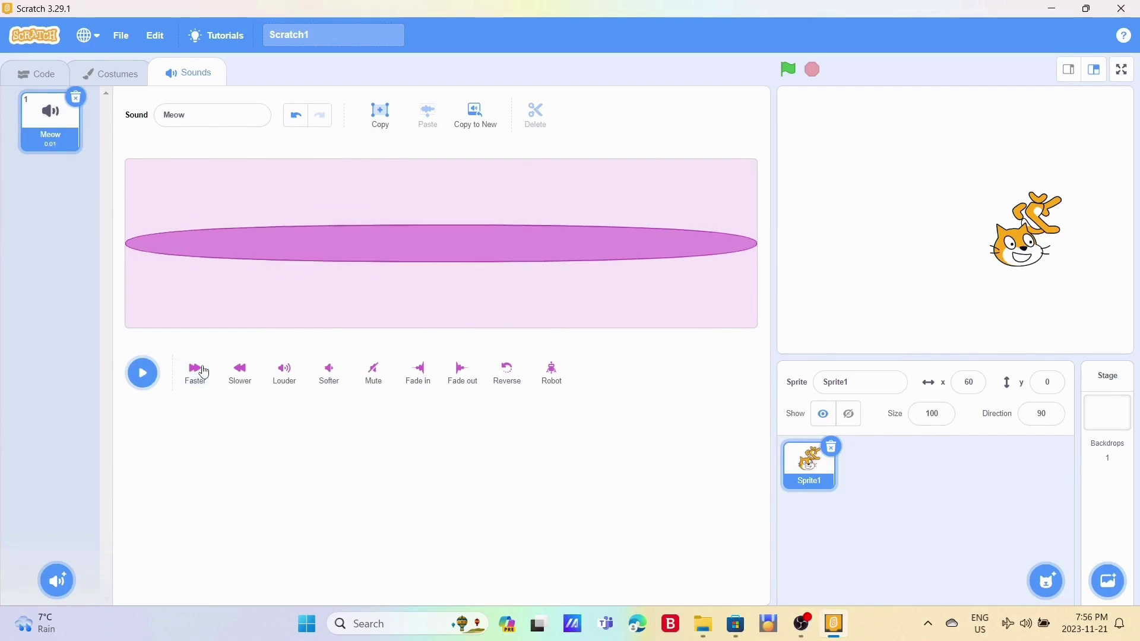
# - Apply the Slower effect to the Meow sound ten times
pyautogui.click(240, 372)
pyautogui.click(241, 373)
pyautogui.click(241, 373)
pyautogui.click(240, 372)
pyautogui.click(240, 373)
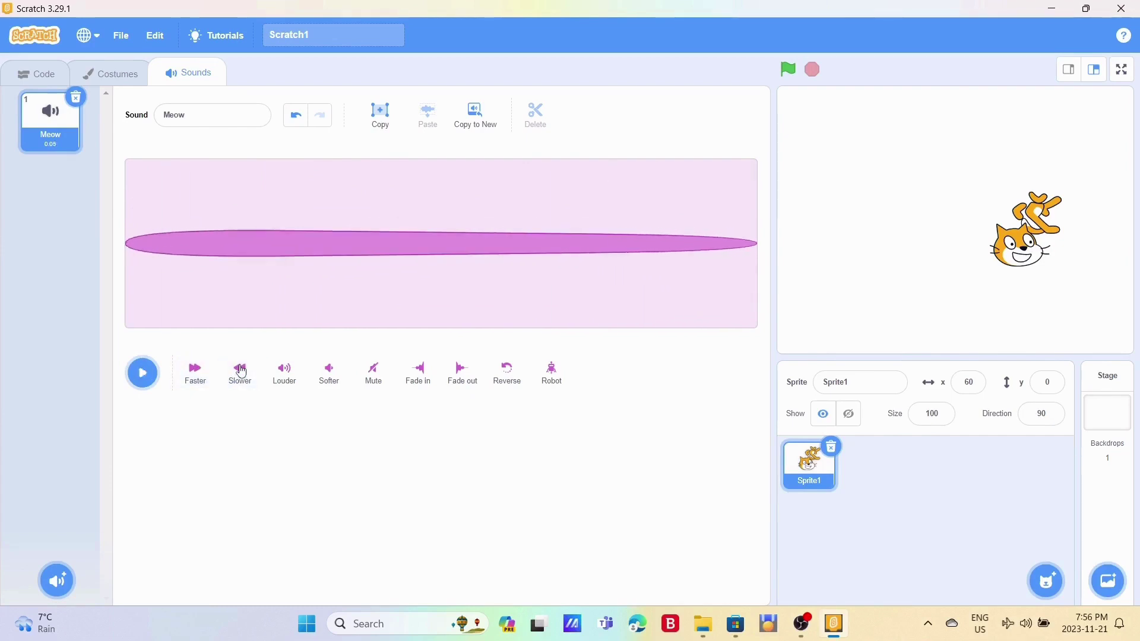
pyautogui.click(240, 372)
pyautogui.click(241, 372)
pyautogui.click(240, 372)
pyautogui.click(241, 372)
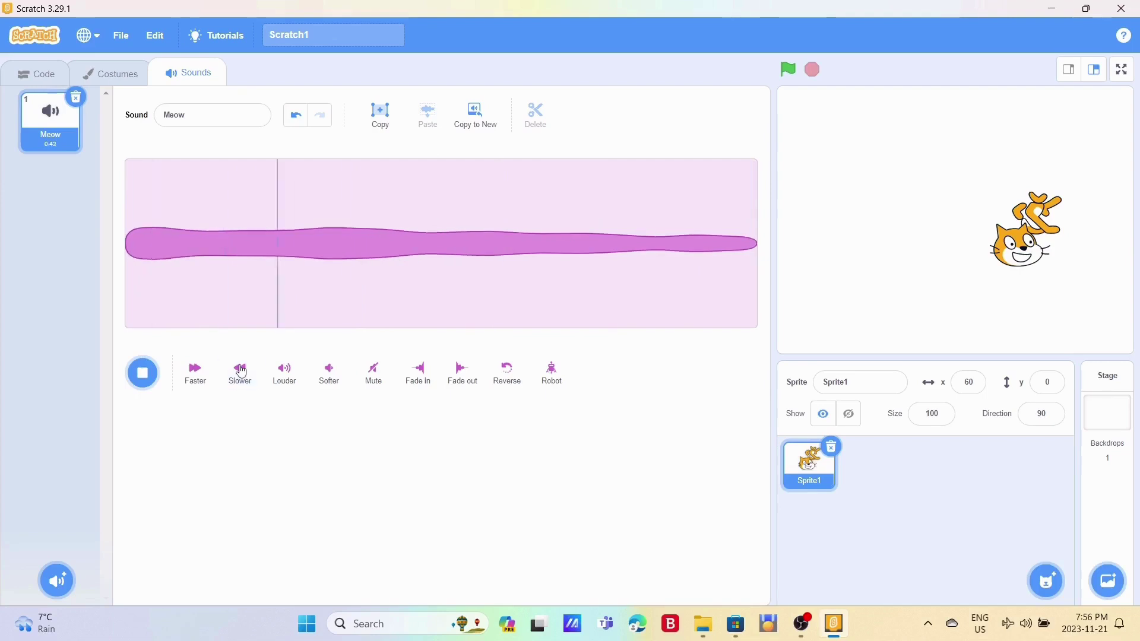
pyautogui.click(240, 372)
# - Make the Meow sound louder once, soften it repeatedly, and mute it
pyautogui.click(285, 373)
pyautogui.click(329, 375)
pyautogui.click(329, 375)
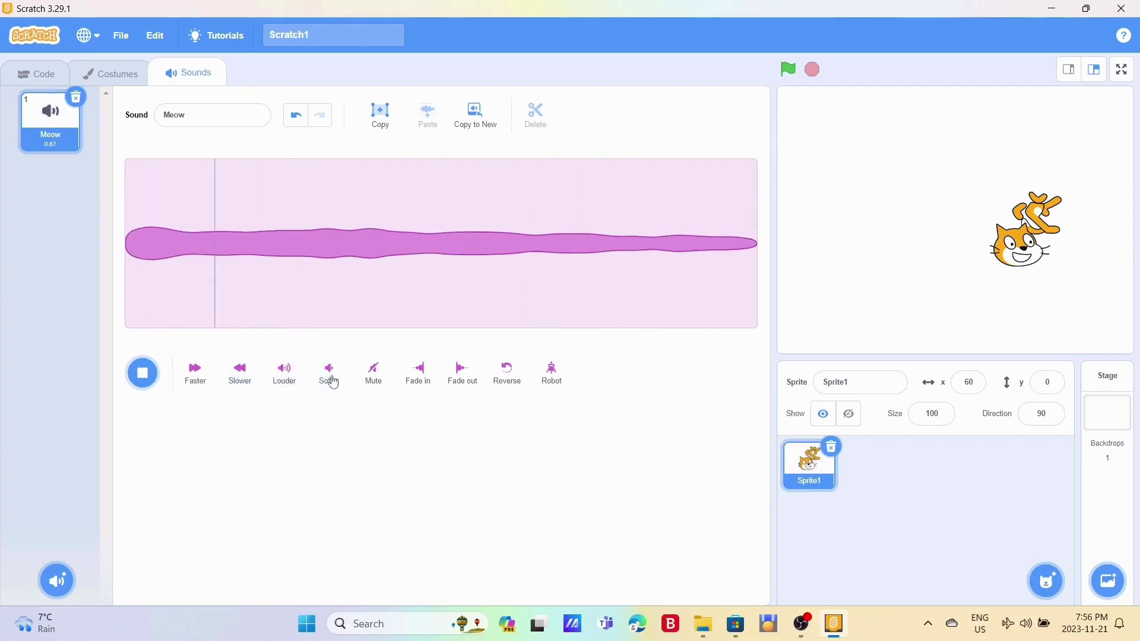
pyautogui.click(331, 375)
pyautogui.click(330, 375)
pyautogui.click(375, 374)
pyautogui.click(375, 375)
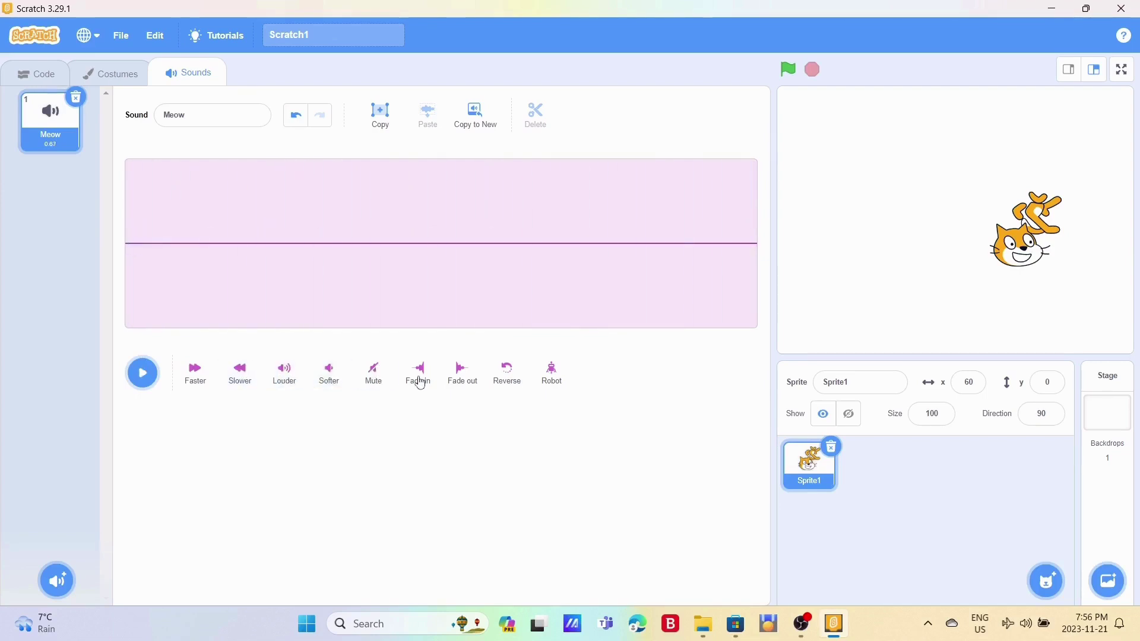
# - Apply the Fade in, Fade out, Reverse and Robot effects to the Meow sound
pyautogui.click(419, 377)
pyautogui.click(438, 381)
pyautogui.click(460, 375)
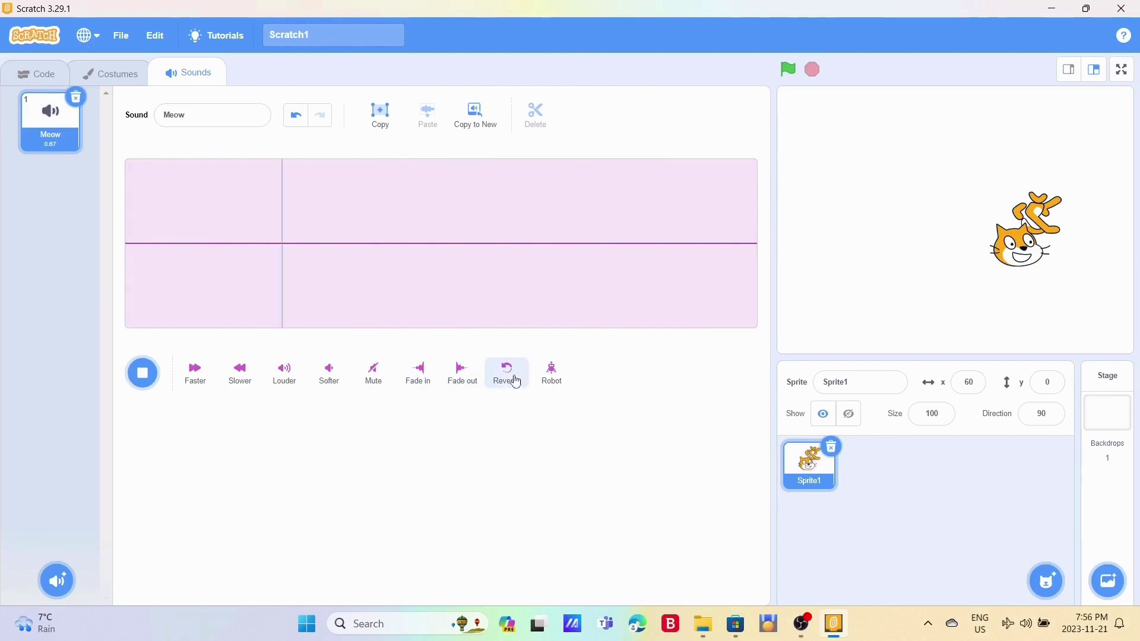
pyautogui.click(485, 380)
pyautogui.click(545, 375)
pyautogui.click(548, 374)
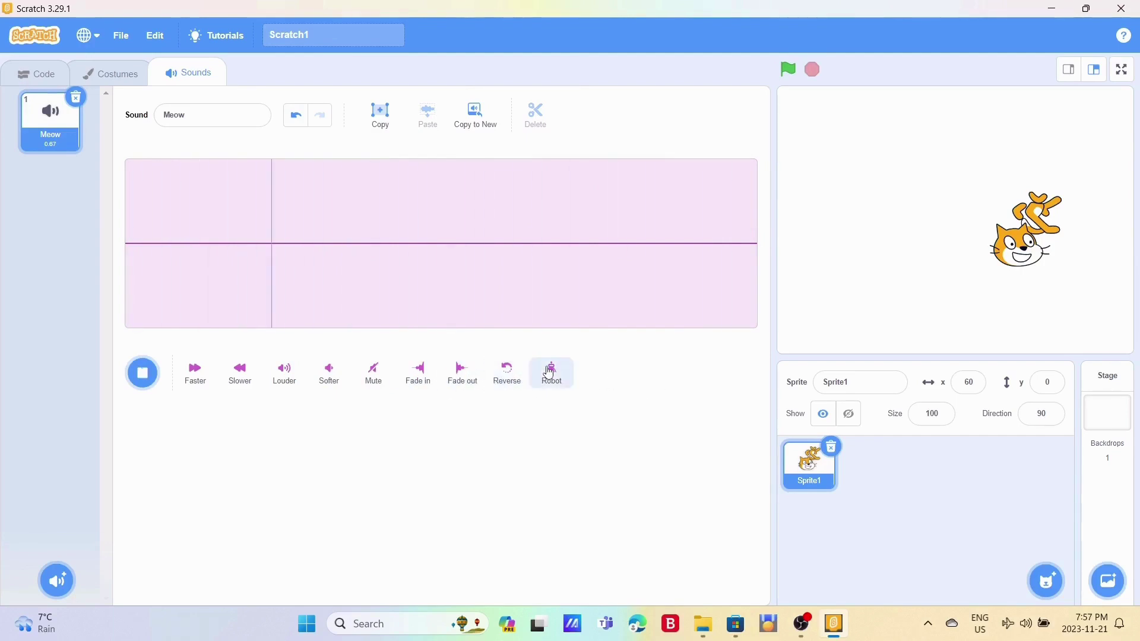
pyautogui.click(549, 374)
pyautogui.click(548, 374)
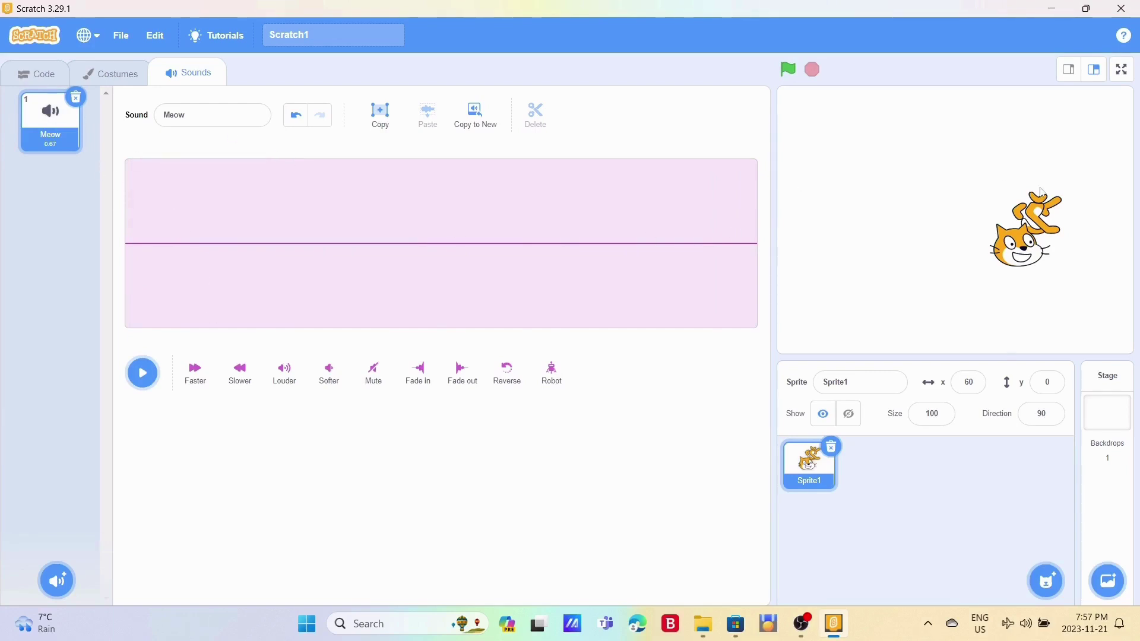
# - Place the cat at the stage's left edge, at about x -229 and y 11, and return to its code
pyautogui.moveTo(1039, 214); pyautogui.dragTo(873, 232)
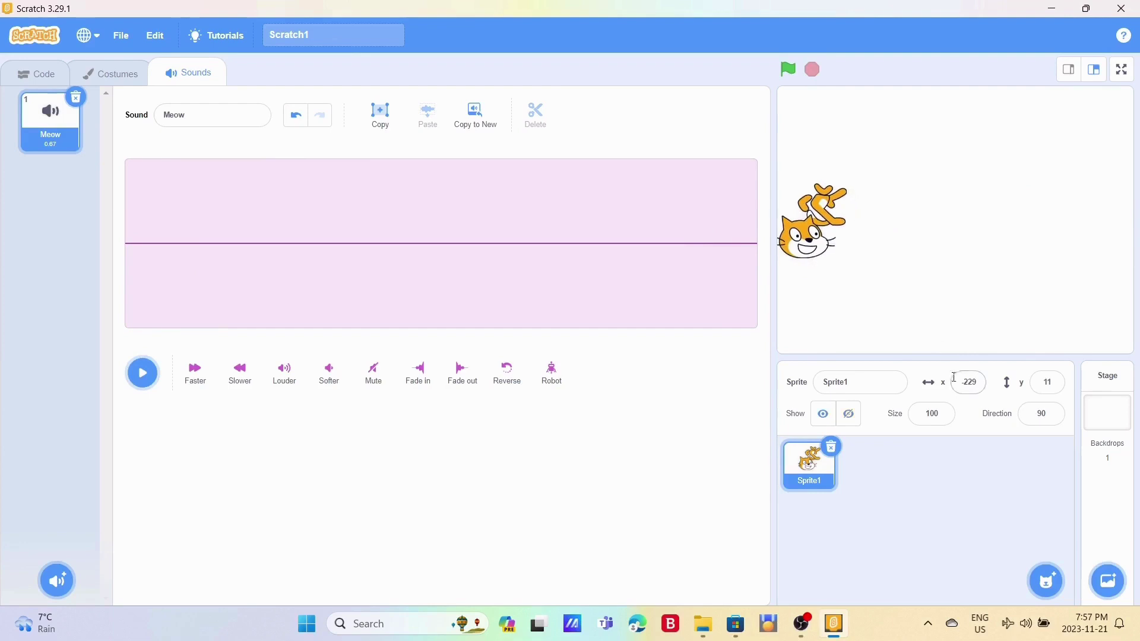
pyautogui.click(35, 73)
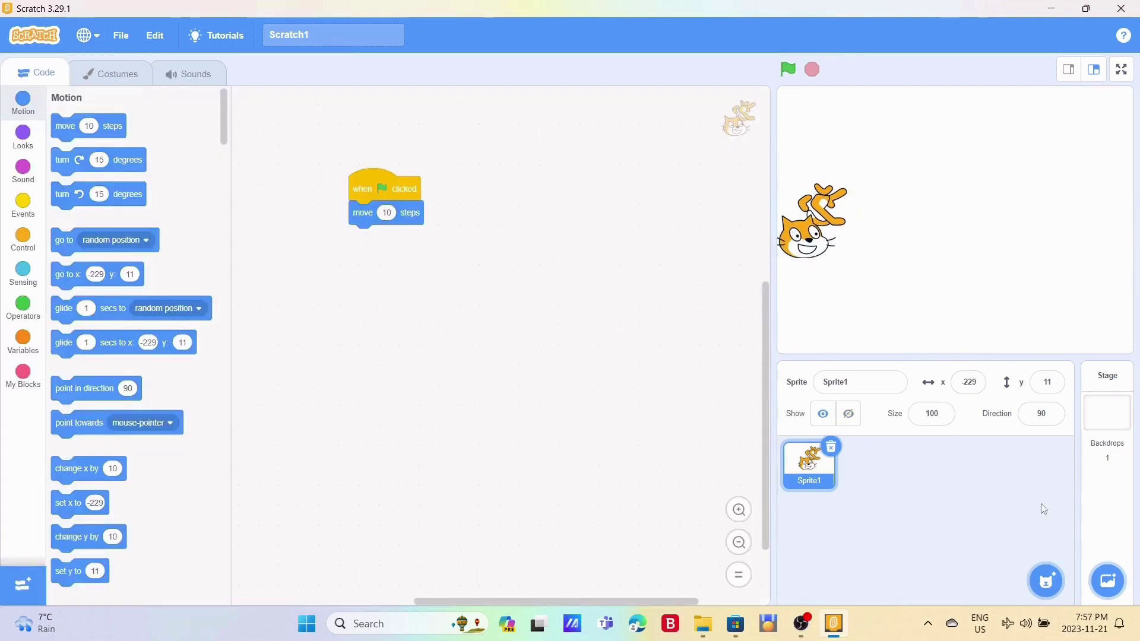
# - View the options for adding backdrops and sprites, and look at the sprite library before returning to the editor
pyautogui.moveTo(1107, 580)
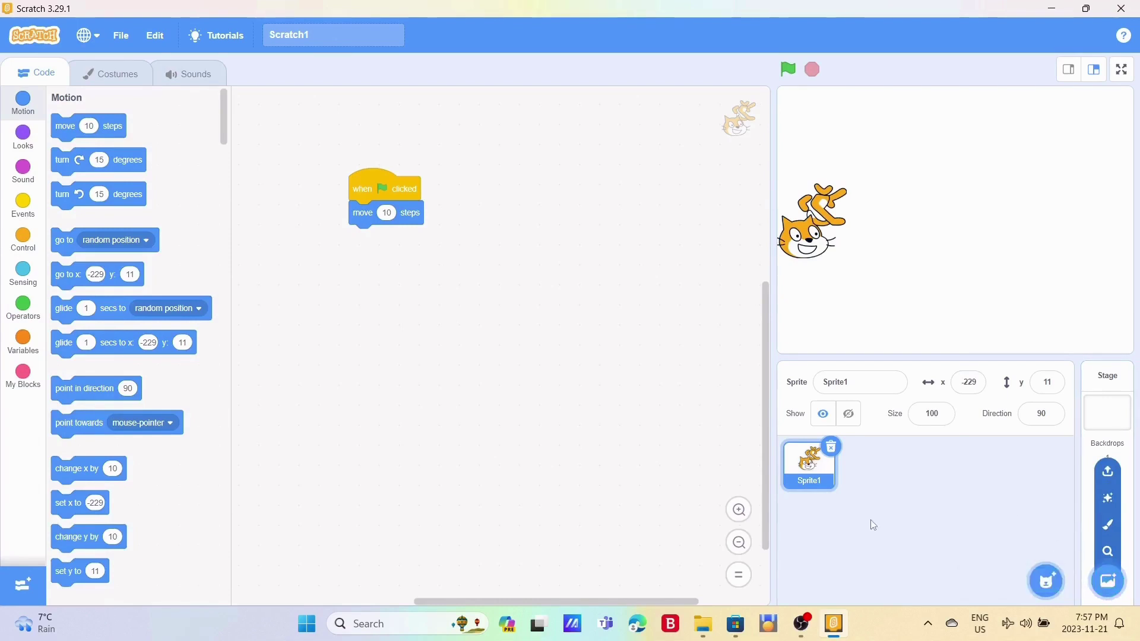
pyautogui.moveTo(1047, 580)
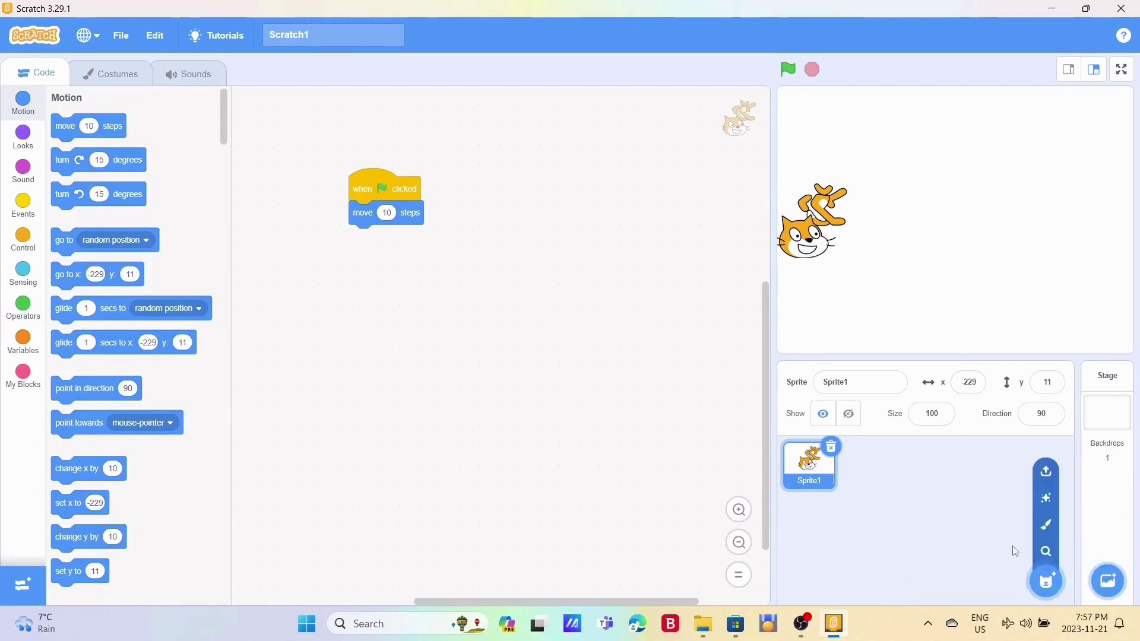
pyautogui.click(1045, 552)
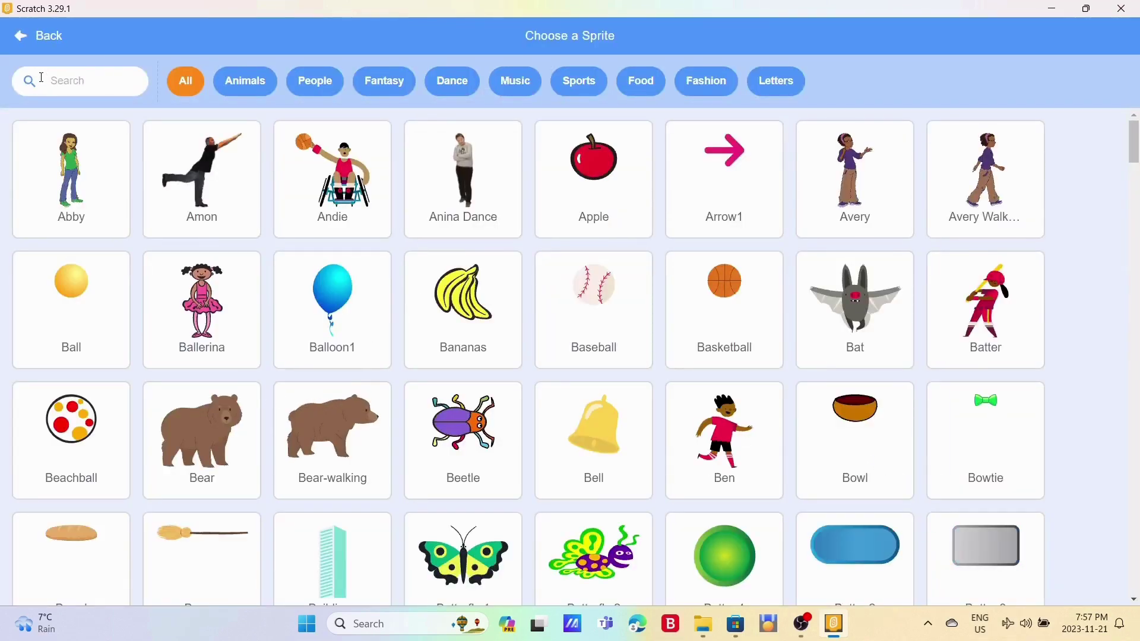
pyautogui.click(30, 39)
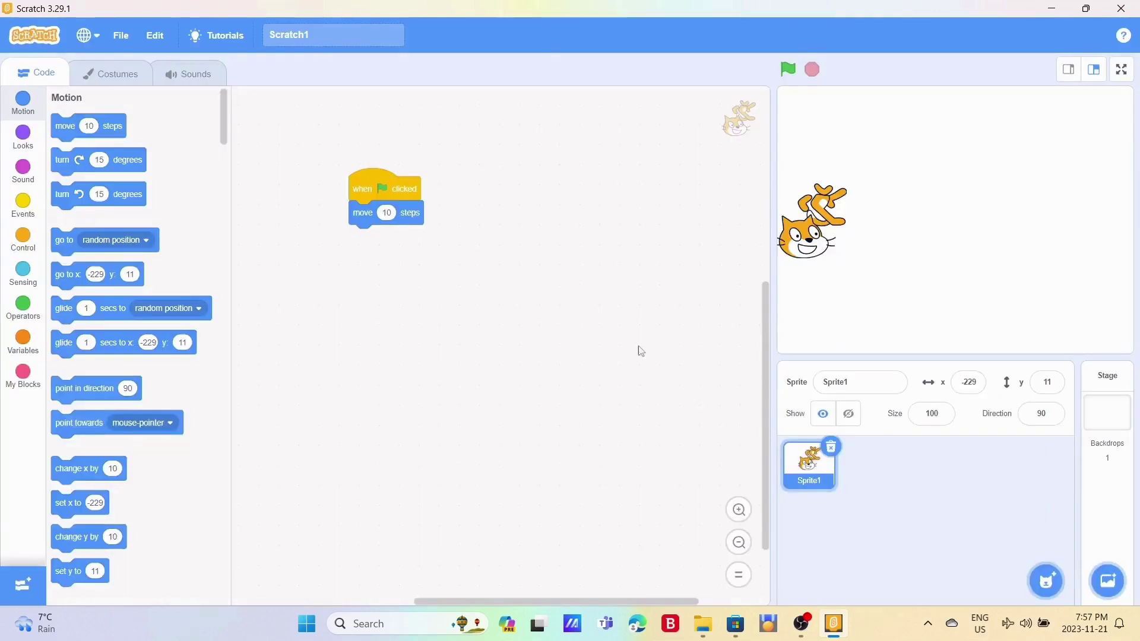
pyautogui.moveTo(1036, 554)
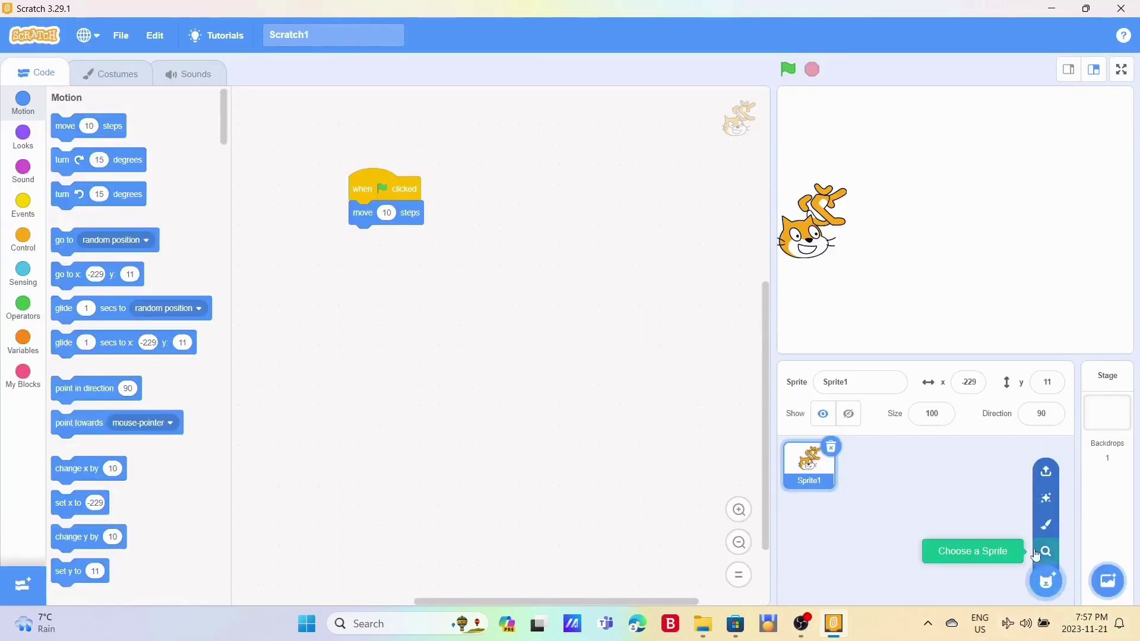
# - Add a random surprise sprite and place it near the stage centre, at about x -4 and y -19
pyautogui.click(1046, 502)
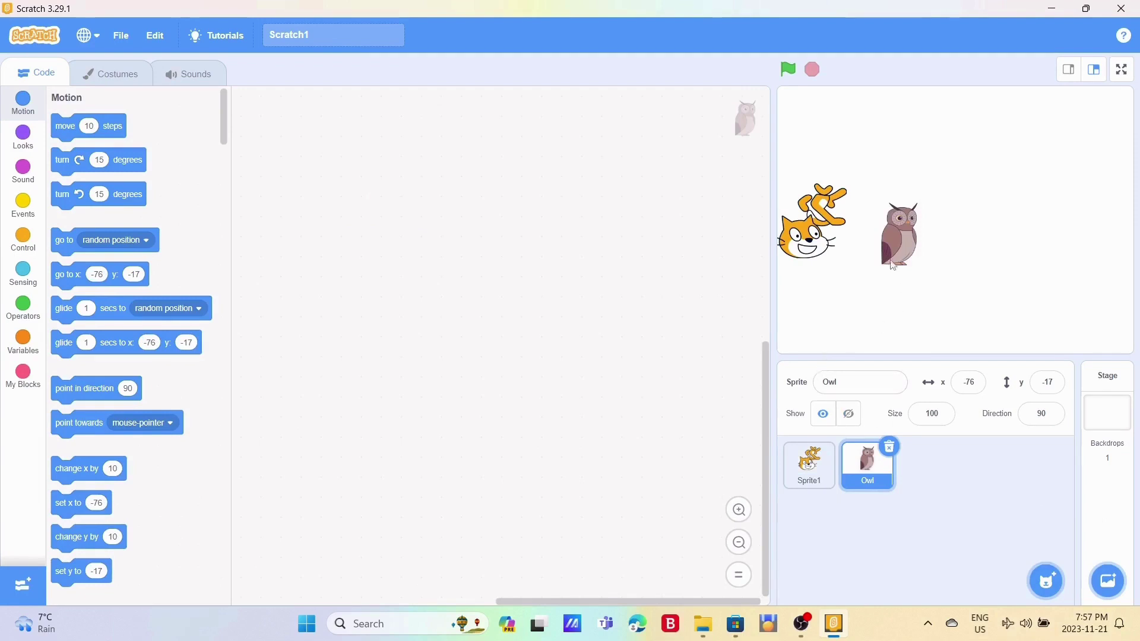
pyautogui.moveTo(896, 222); pyautogui.dragTo(946, 217)
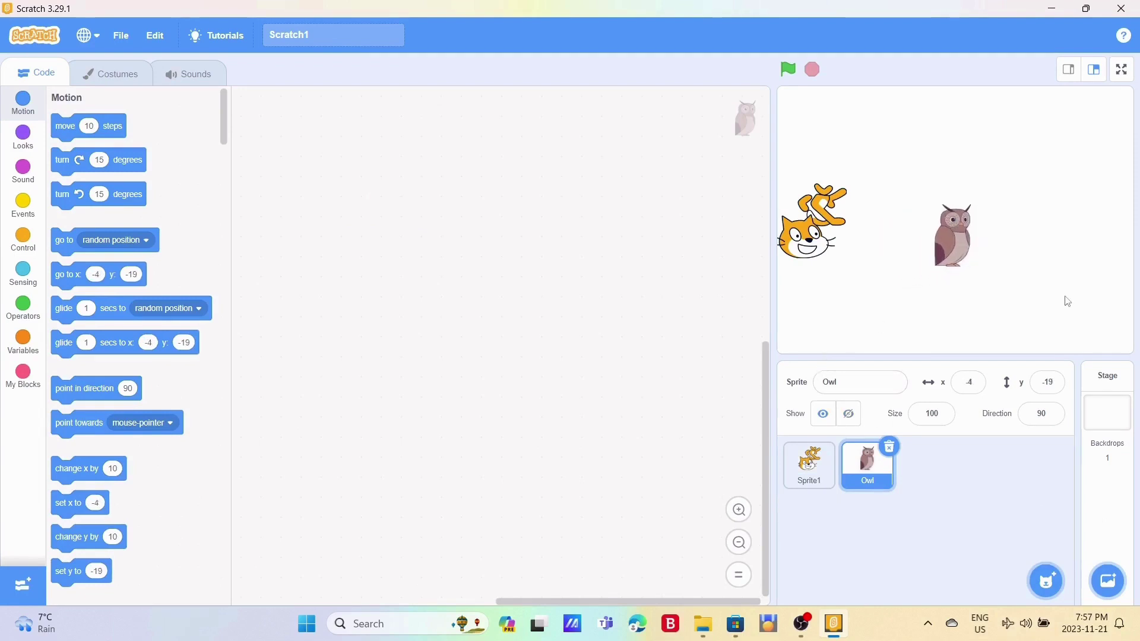
# - Look at the sprite library and the sprite upload dialog, and return to the editor without adding anything
pyautogui.click(1047, 580)
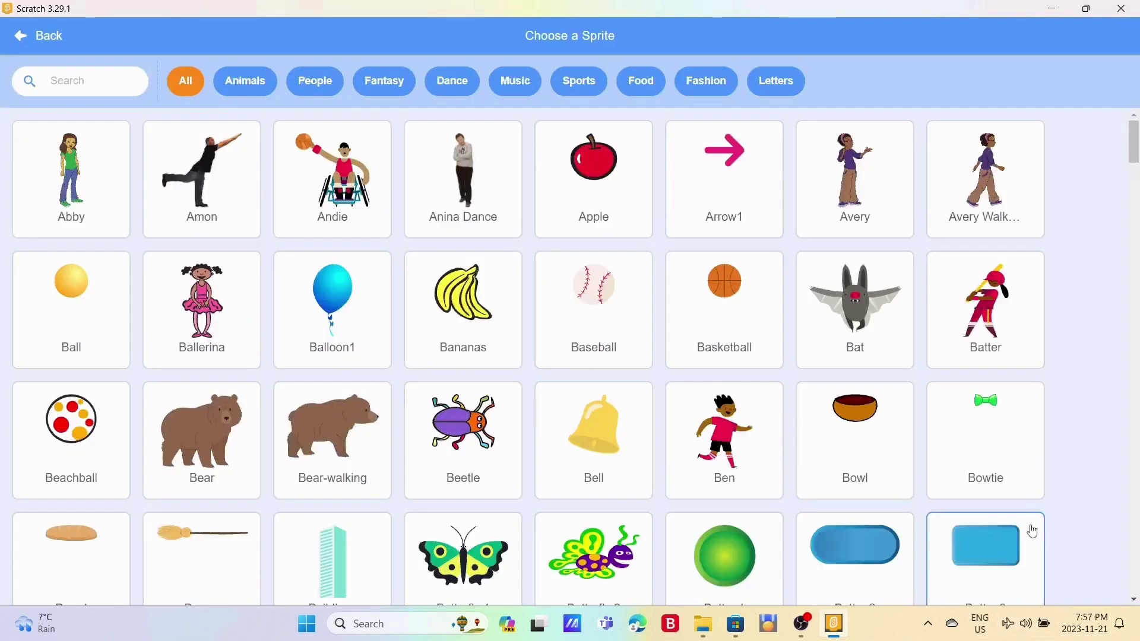
pyautogui.click(34, 32)
pyautogui.moveTo(1046, 580)
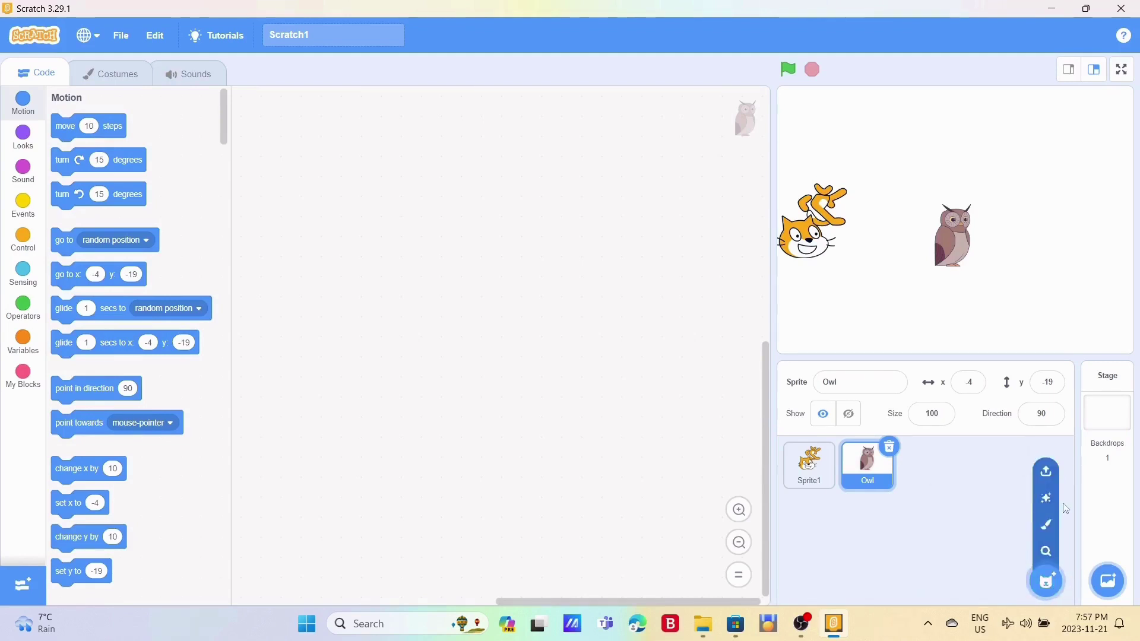
pyautogui.click(1053, 483)
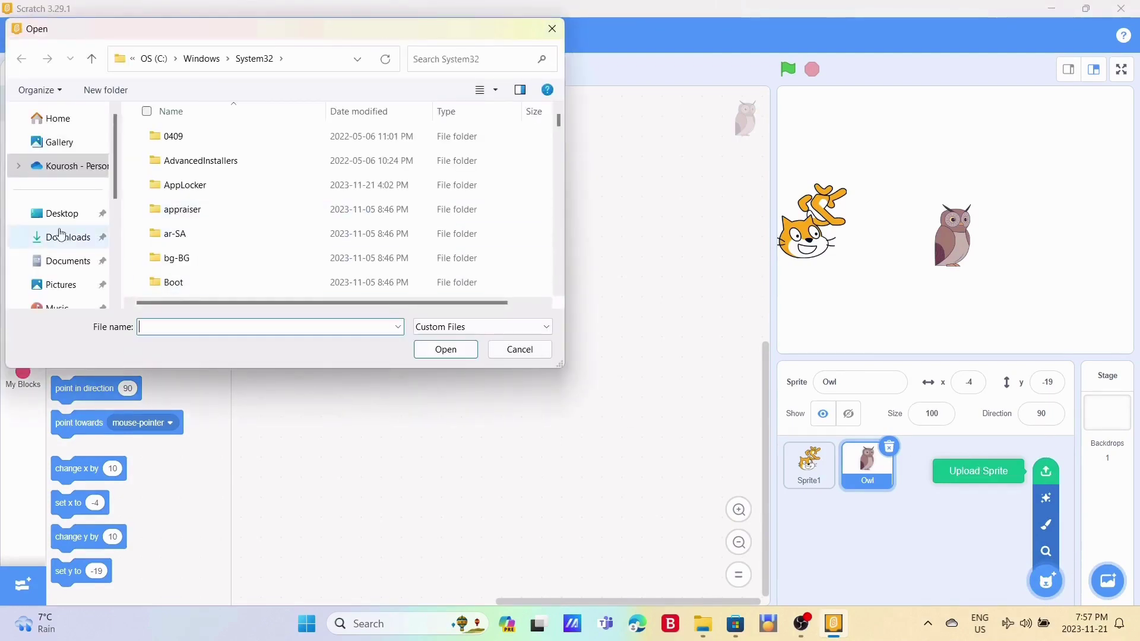
pyautogui.click(552, 28)
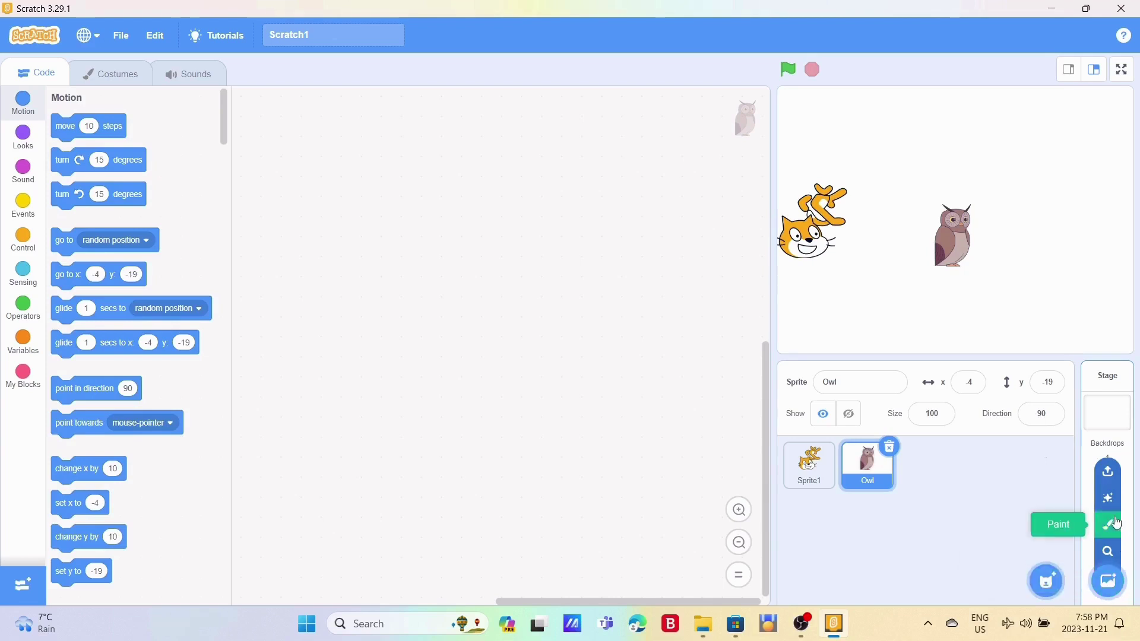
# - Paint a new backdrop with freehand purple scribbles across the canvas, using the size 10 brush
pyautogui.click(1105, 527)
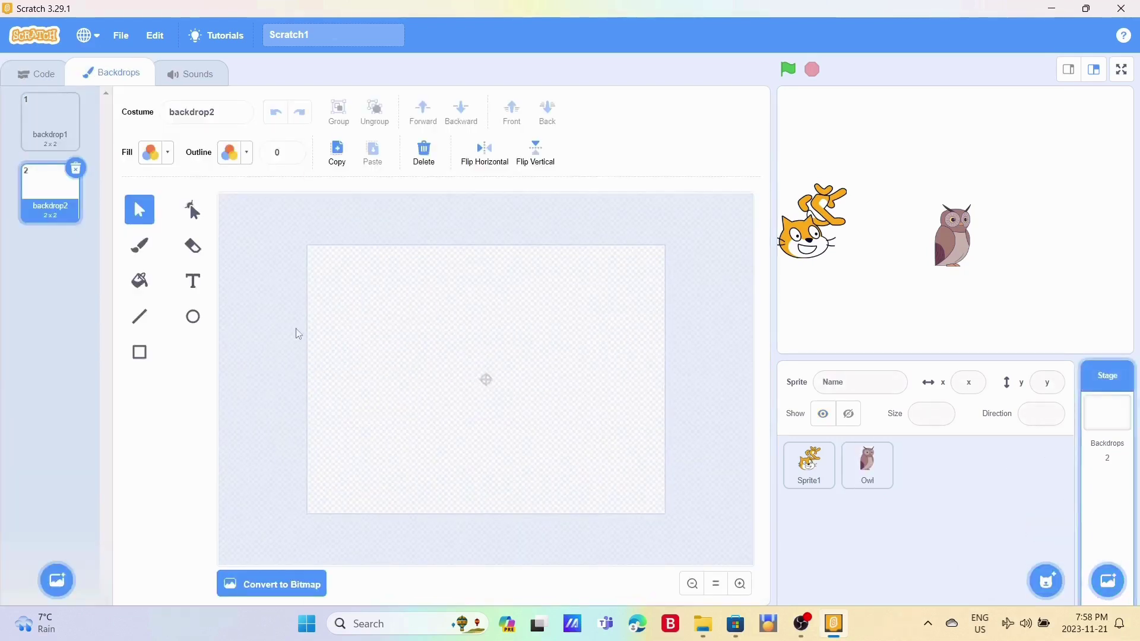
pyautogui.click(149, 240)
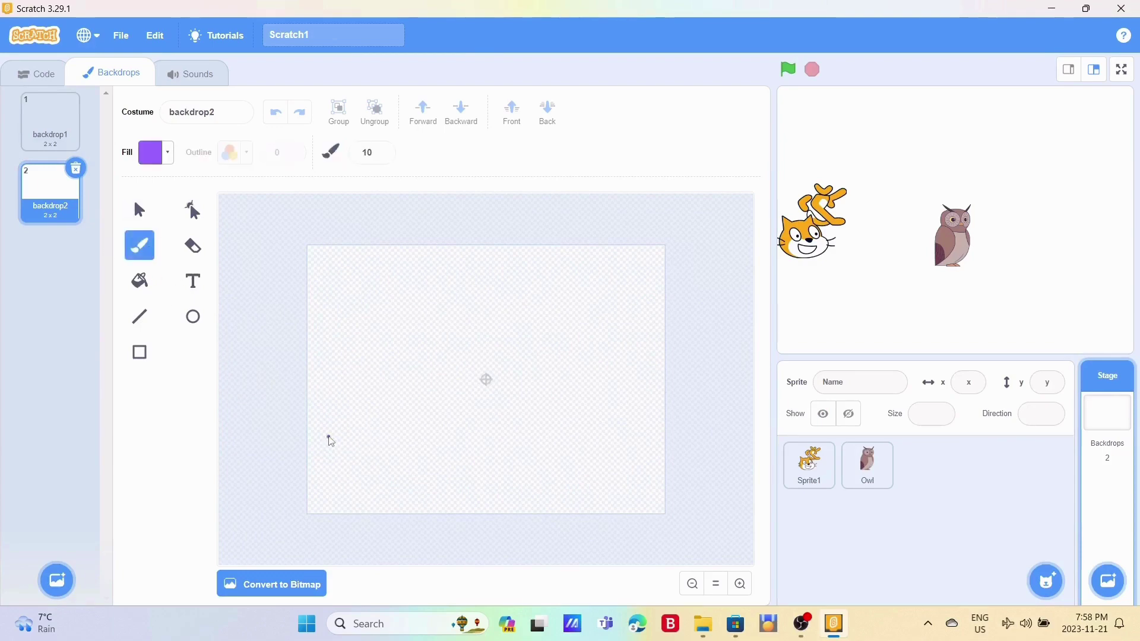
pyautogui.moveTo(330, 441)
pyautogui.mouseDown()
pyautogui.moveTo(350, 384)
pyautogui.moveTo(458, 473)
pyautogui.moveTo(746, 360)
pyautogui.moveTo(641, 466)
pyautogui.moveTo(419, 593)
pyautogui.mouseUp()
pyautogui.moveTo(204, 389); pyautogui.dragTo(768, 537)
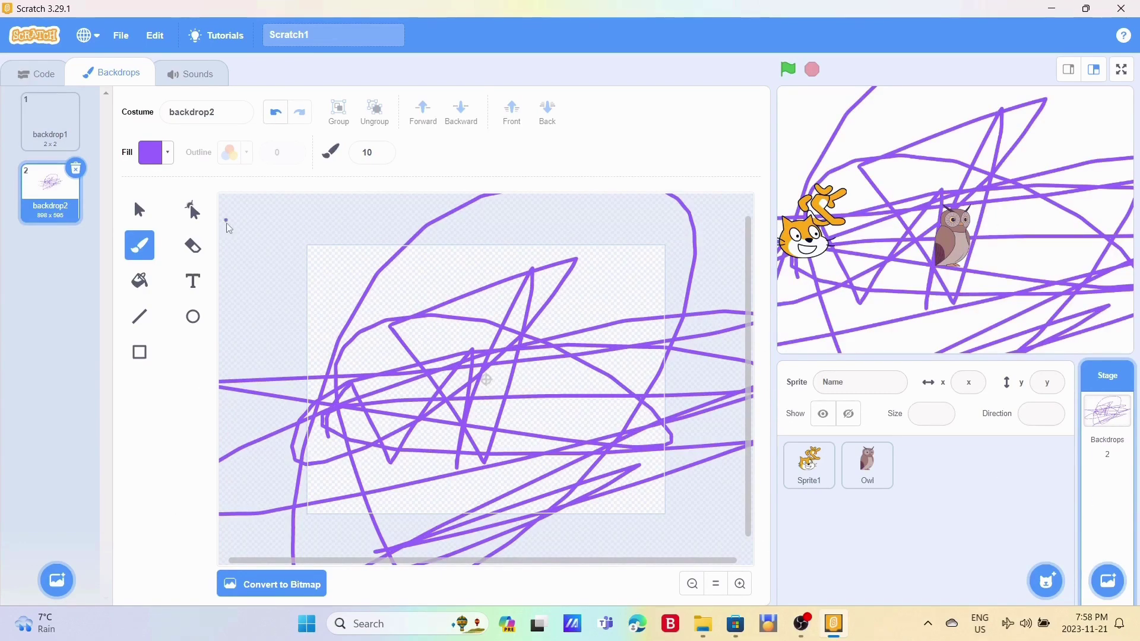
# - Erase parts of the purple scribbles on the painted backdrop with the size 40 eraser, and return to the code view
pyautogui.click(195, 246)
pyautogui.moveTo(360, 406)
pyautogui.mouseDown()
pyautogui.moveTo(267, 522)
pyautogui.moveTo(564, 333)
pyautogui.moveTo(658, 332)
pyautogui.moveTo(580, 507)
pyautogui.moveTo(508, 471)
pyautogui.mouseUp()
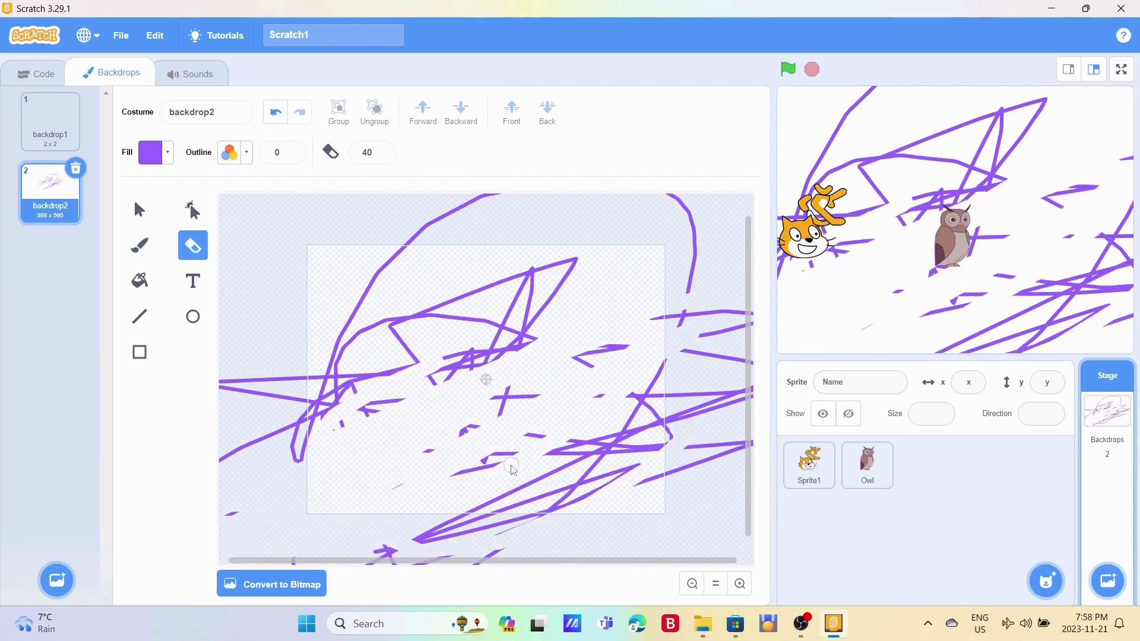
pyautogui.moveTo(344, 300)
pyautogui.mouseDown()
pyautogui.moveTo(741, 416)
pyautogui.moveTo(701, 403)
pyautogui.mouseUp()
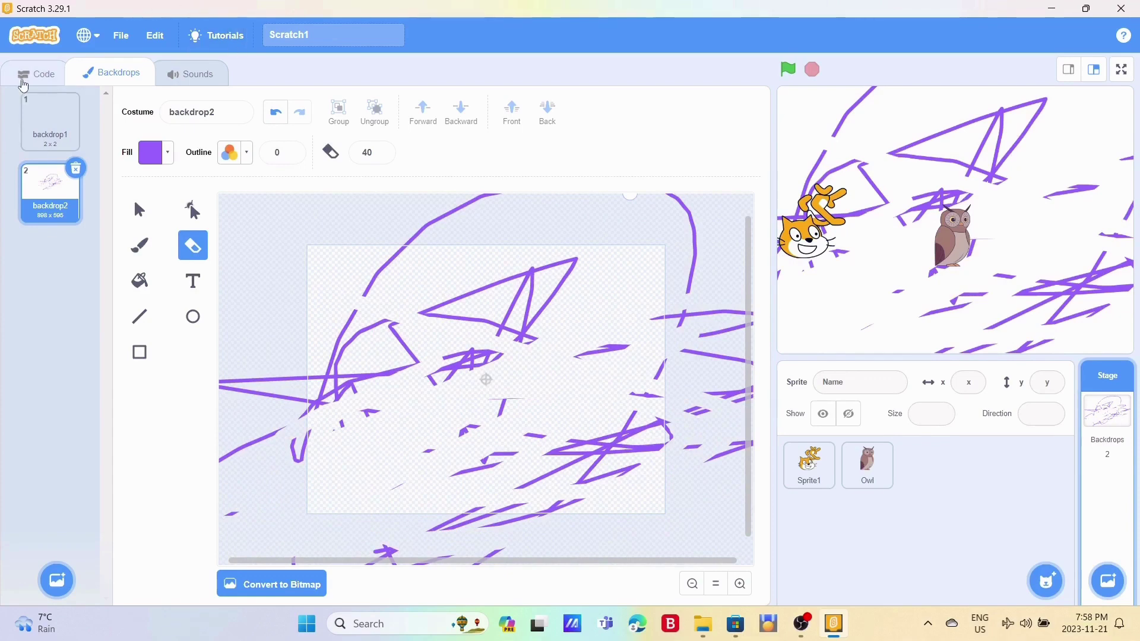
pyautogui.click(37, 73)
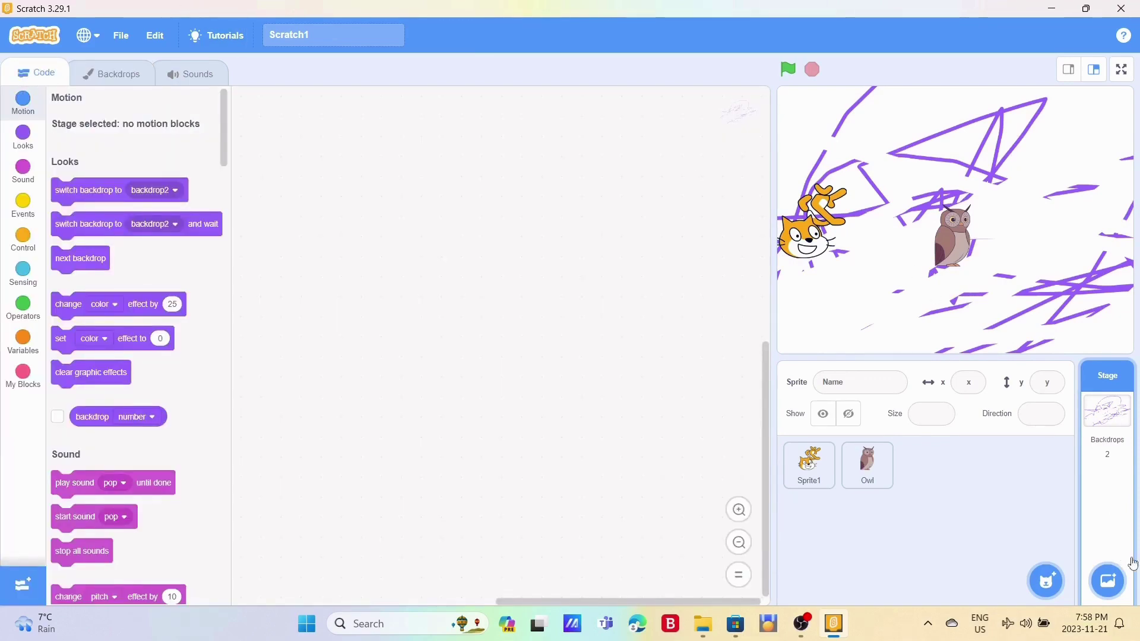
# - Add a random surprise backdrop to the stage, and open the backdrop upload dialog and dismiss it without choosing a file
pyautogui.moveTo(1107, 579)
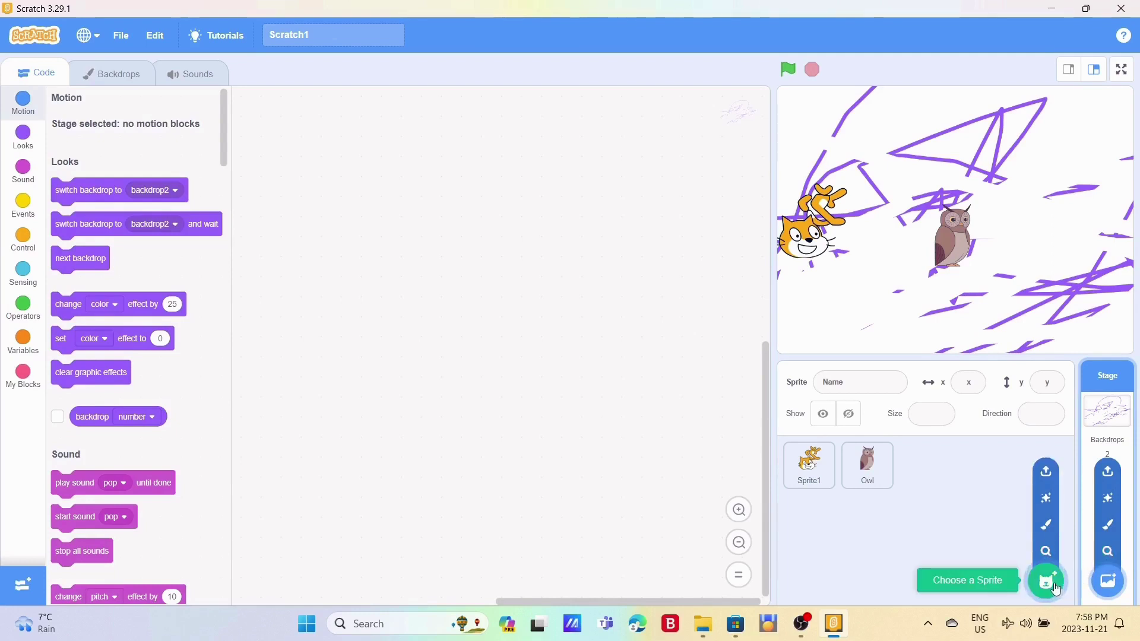
pyautogui.click(1111, 505)
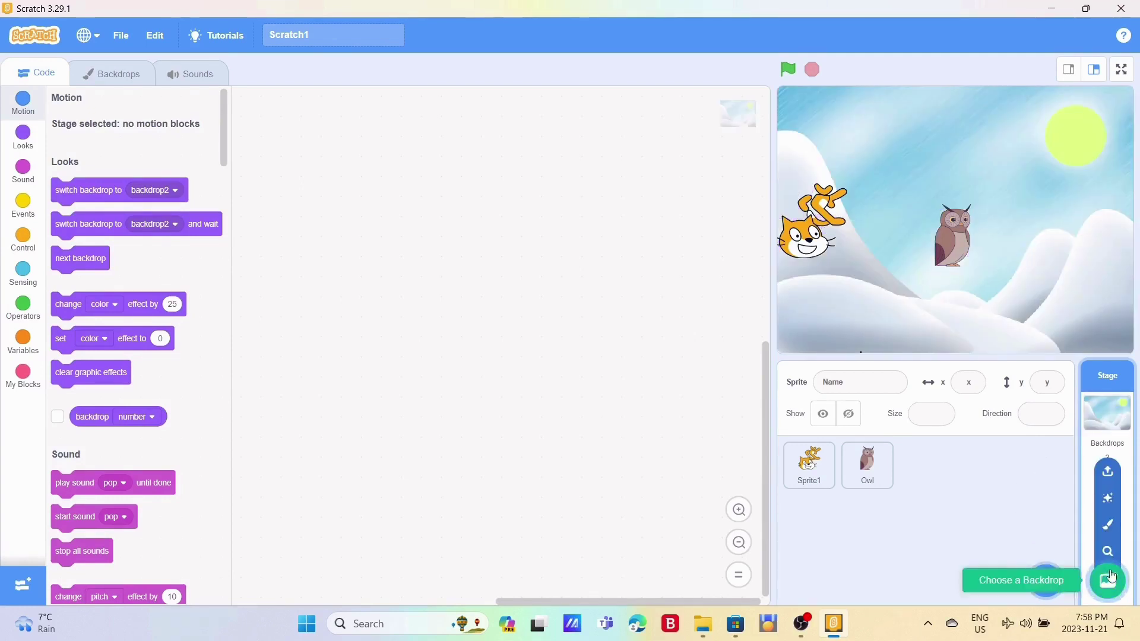
pyautogui.click(1110, 472)
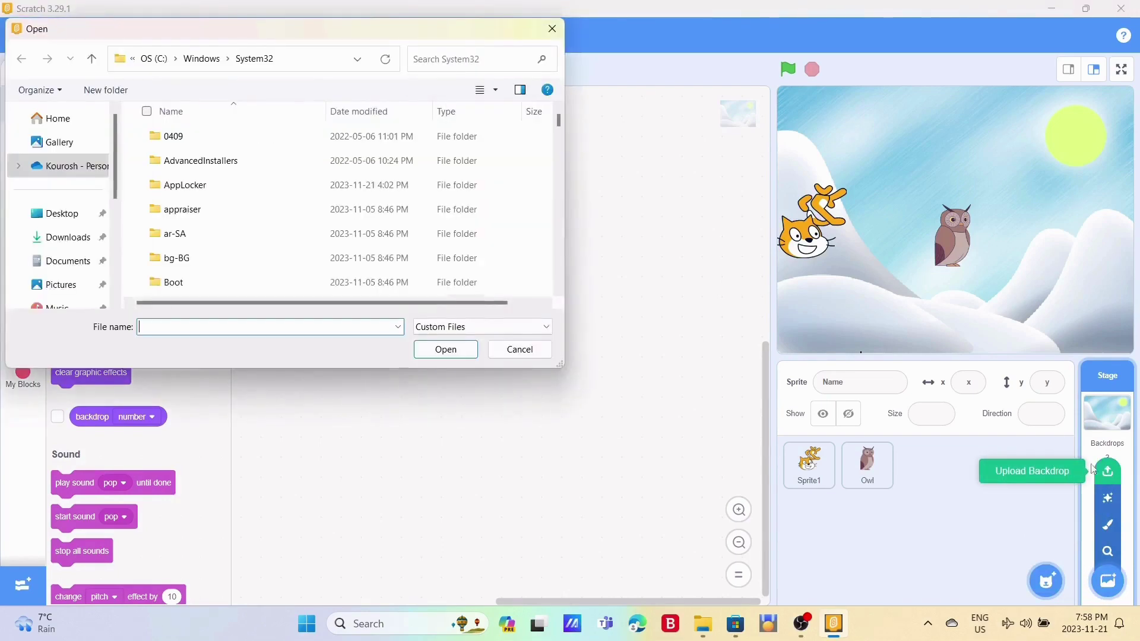
pyautogui.click(546, 35)
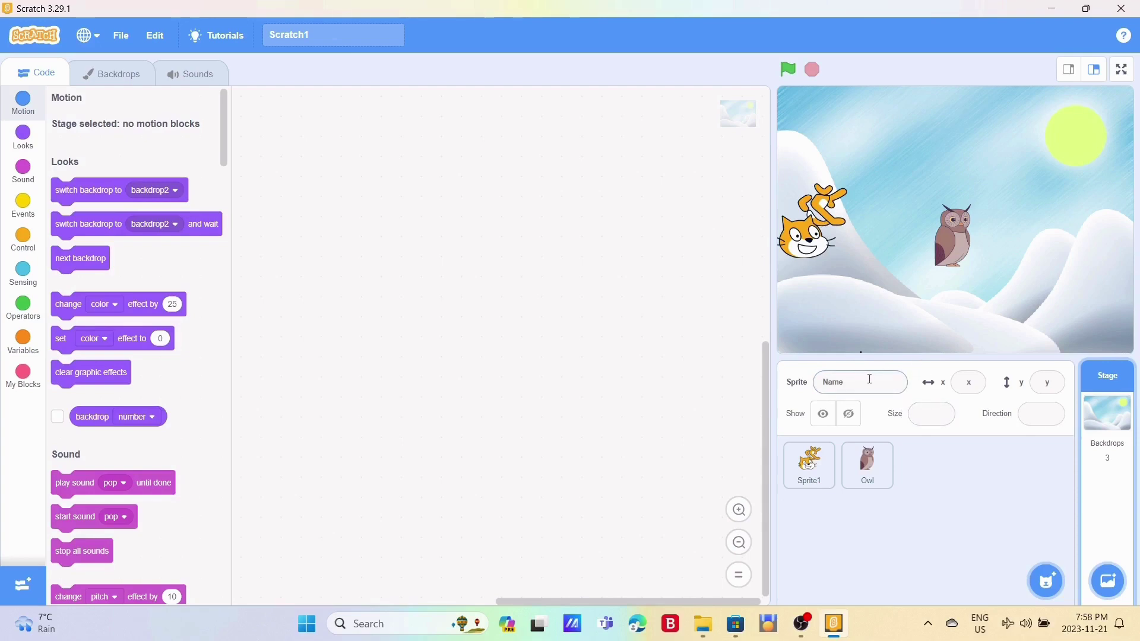
# - Rename the cat sprite with the person's first name
pyautogui.click(825, 457)
pyautogui.click(858, 377)
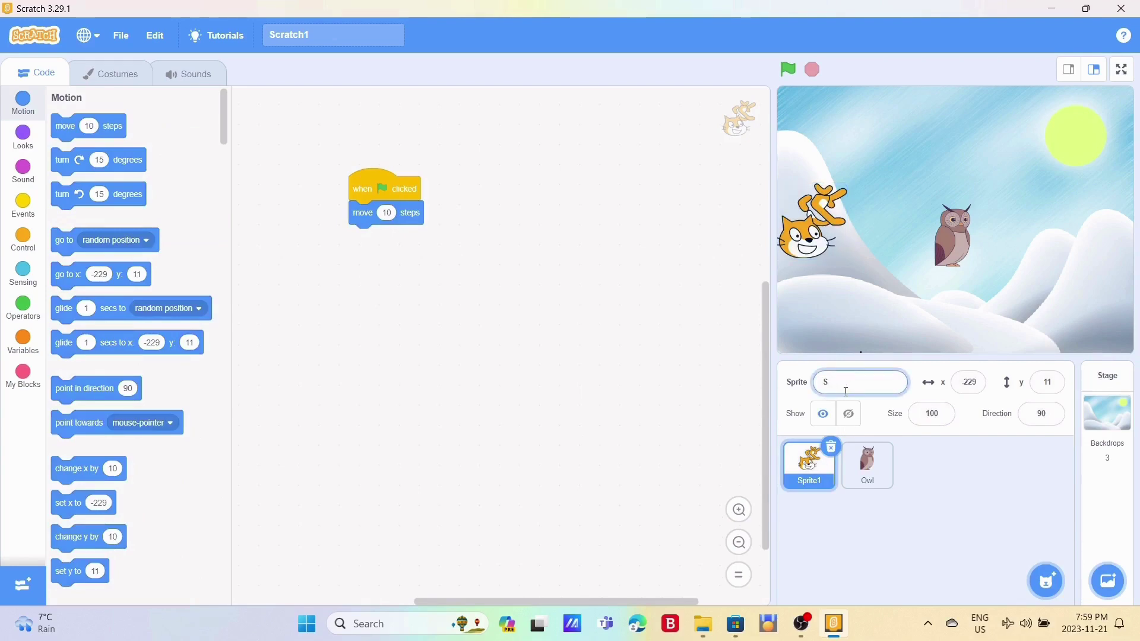
pyautogui.press('BackSpace')
pyautogui.write('kourosh')
pyautogui.press('Return')
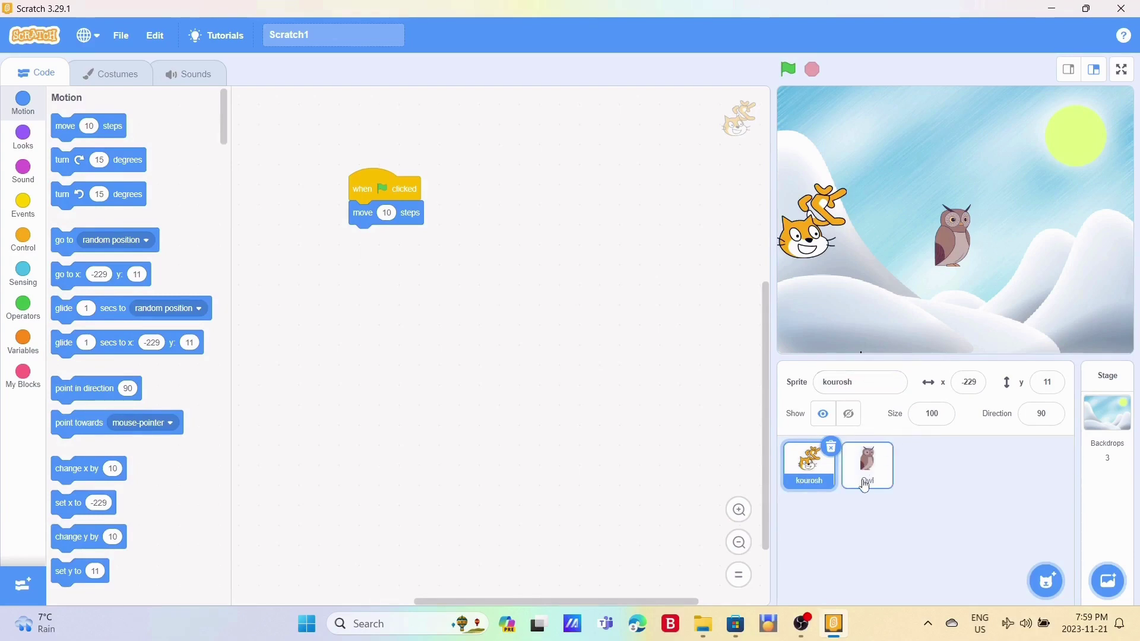
# - Move the two sprites around the stage, placing the cat at about x -121, y 30 and the owl at about x 51, y -55
pyautogui.click(865, 484)
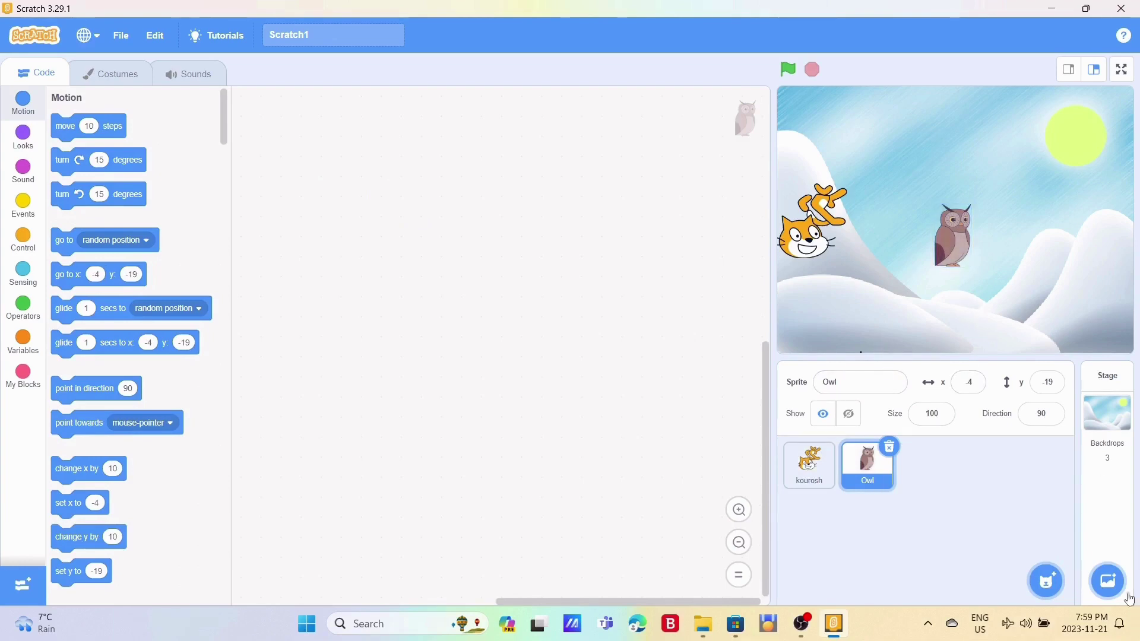
pyautogui.moveTo(942, 215); pyautogui.dragTo(877, 170)
pyautogui.moveTo(811, 231); pyautogui.dragTo(1003, 241)
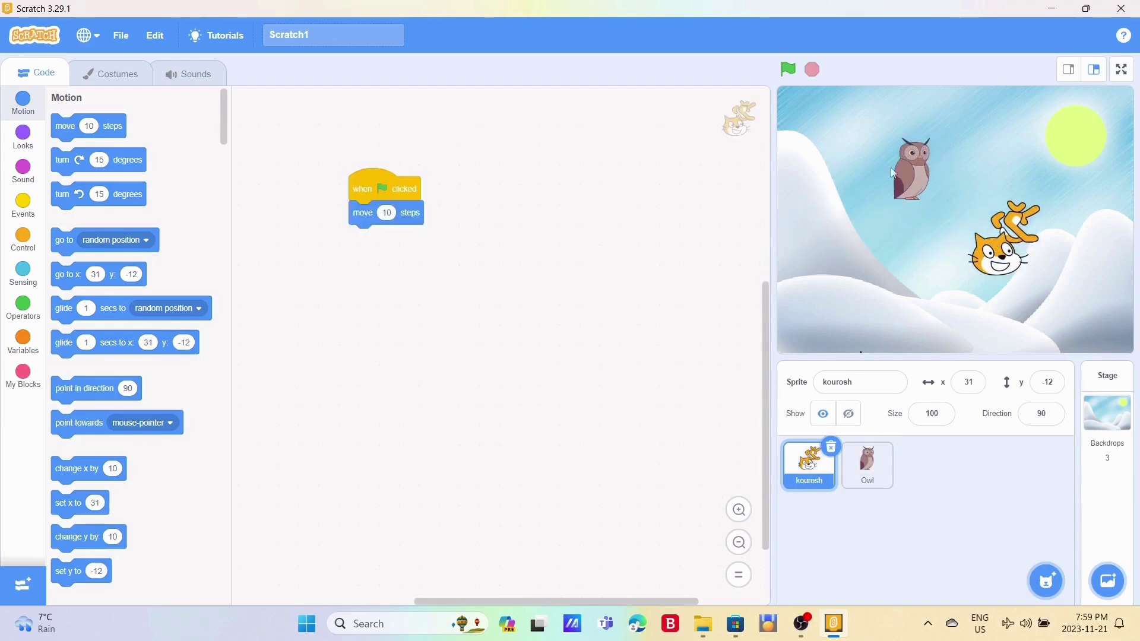
pyautogui.moveTo(893, 172); pyautogui.dragTo(857, 272)
pyautogui.moveTo(1005, 234); pyautogui.dragTo(892, 205)
pyautogui.moveTo(871, 267); pyautogui.dragTo(996, 261)
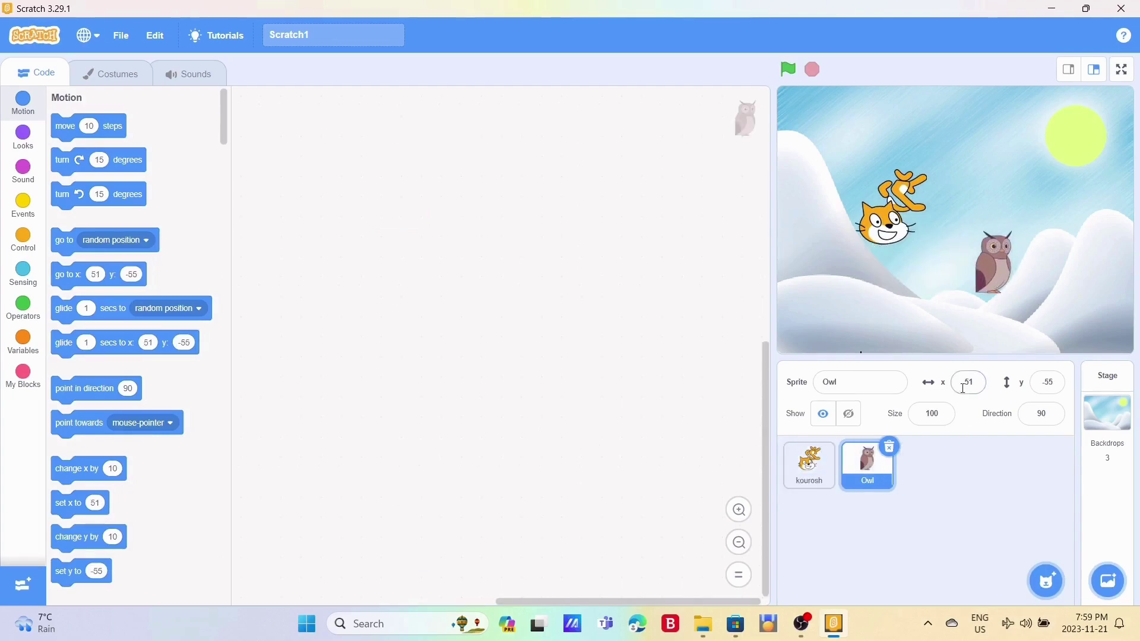
# - Point out the owl's x and y position values and rotate the owl to a direction of -141
pyautogui.click(980, 382)
pyautogui.click(1058, 380)
pyautogui.click(970, 382)
pyautogui.click(1062, 387)
pyautogui.click(1058, 409)
pyautogui.moveTo(1083, 311); pyautogui.dragTo(1015, 344)
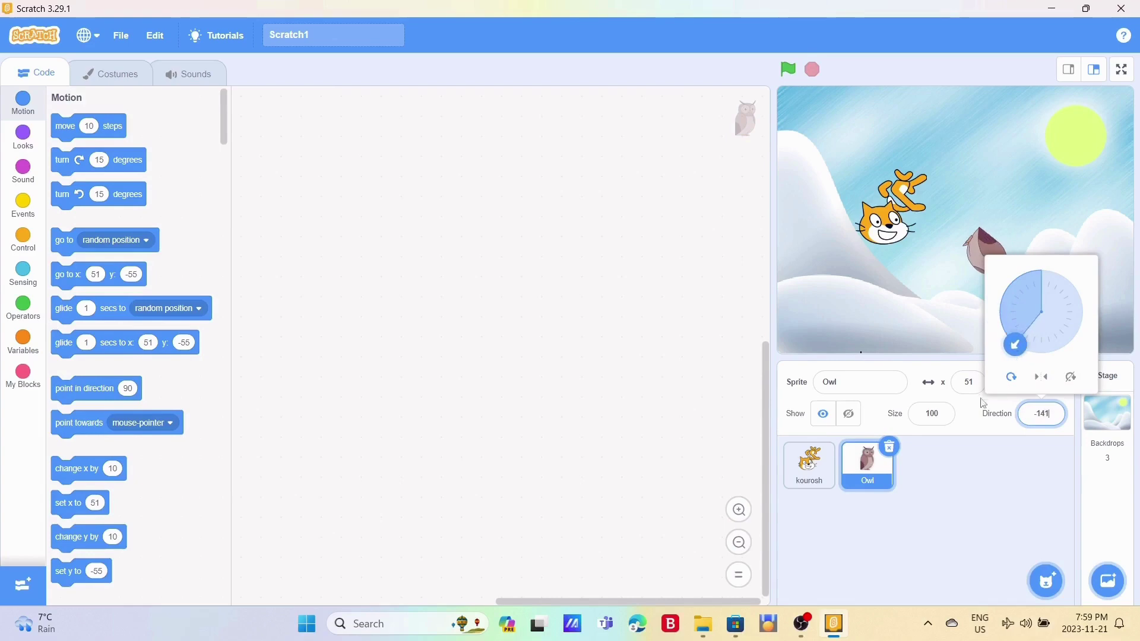
# - Try to enlarge the owl sprite to a size of 725
pyautogui.click(950, 411)
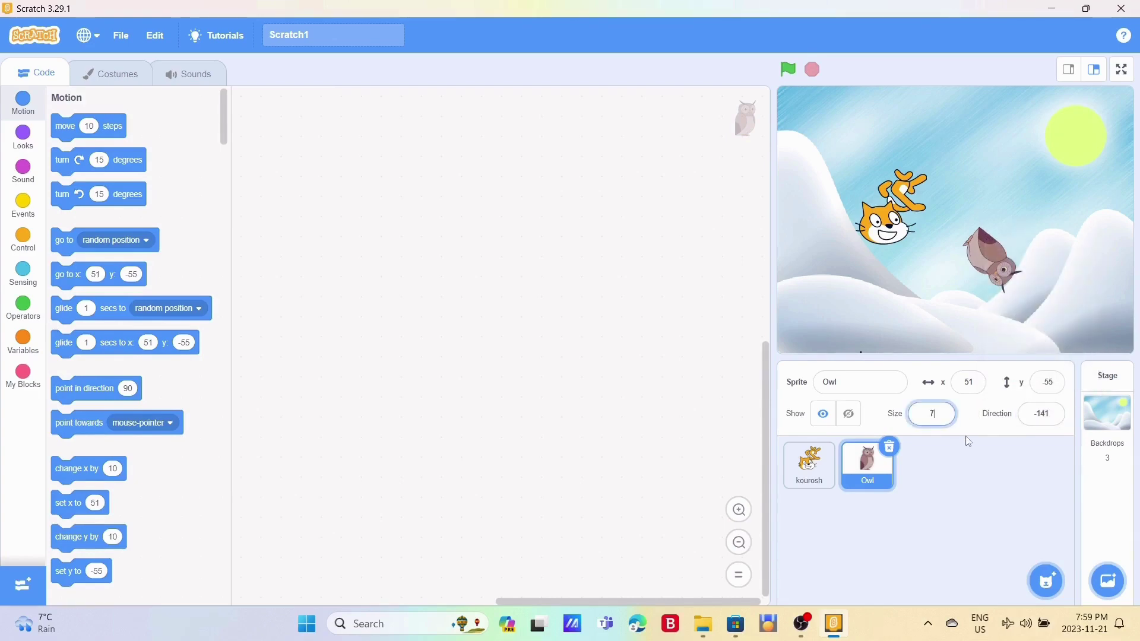
pyautogui.press('Return')
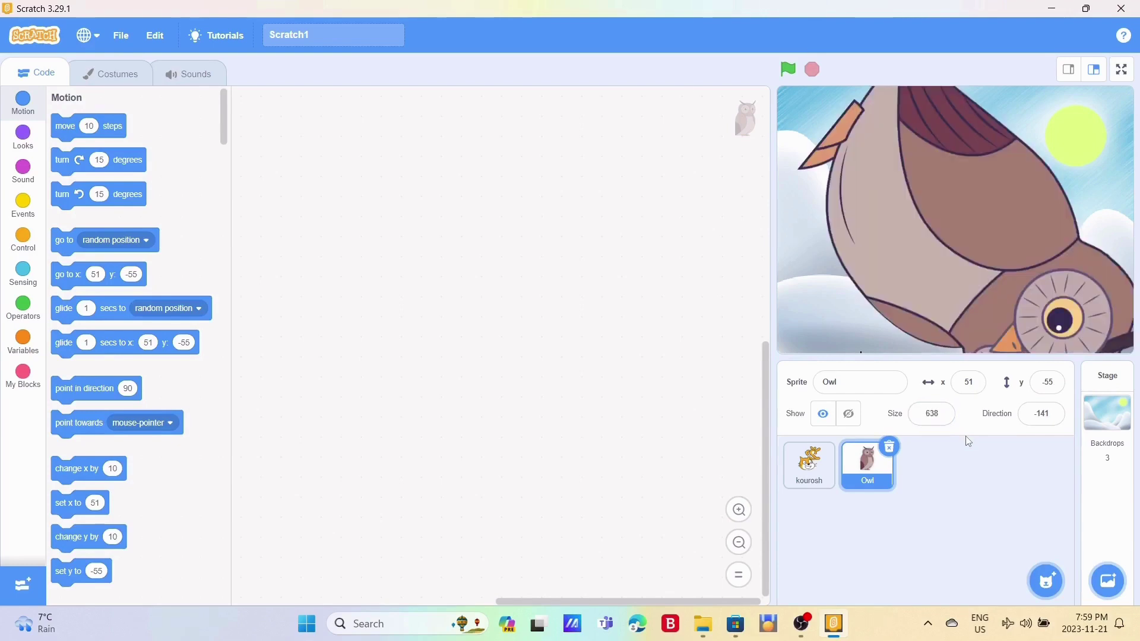
pyautogui.click(895, 413)
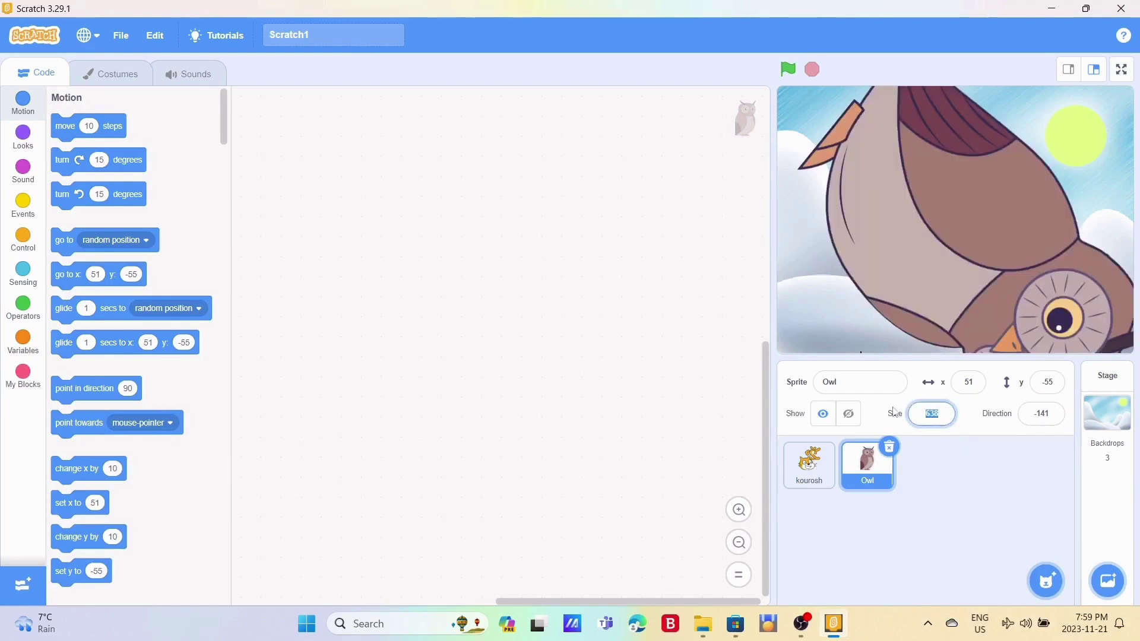
pyautogui.write('725')
pyautogui.press('Return')
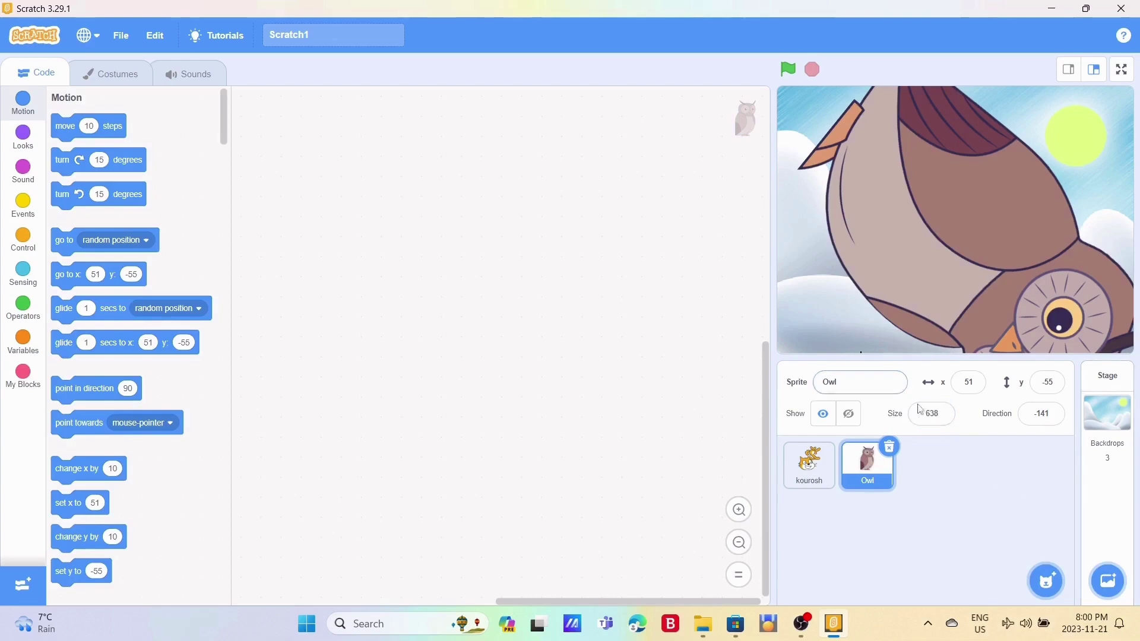
# - Set the owl sprite's size back to 100
pyautogui.click(935, 415)
pyautogui.write('3')
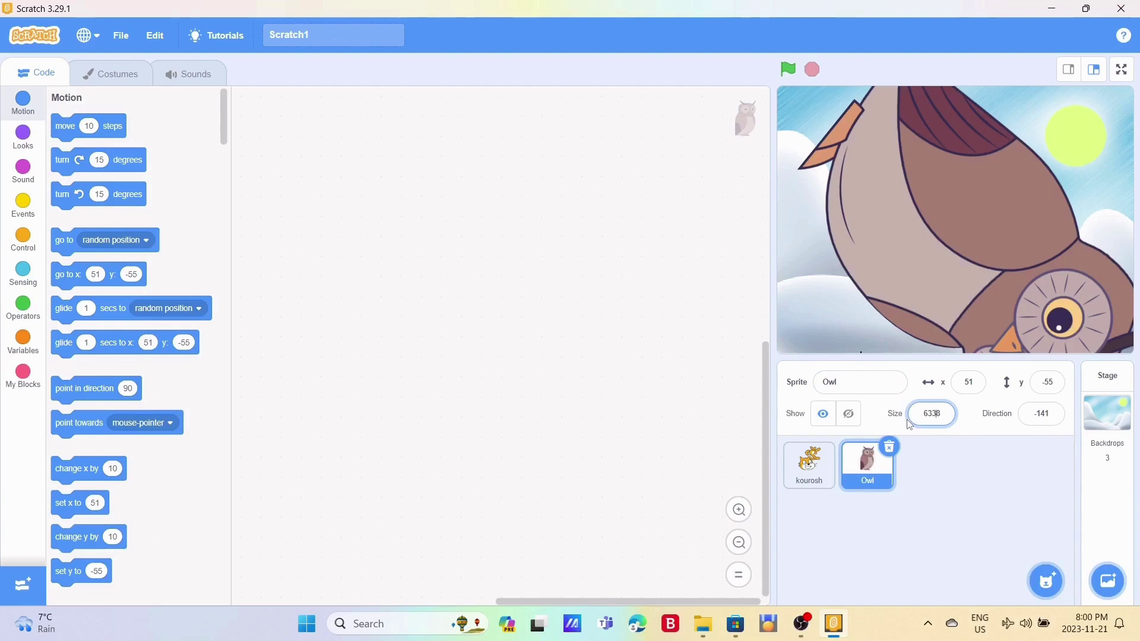
pyautogui.doubleClick(947, 415)
pyautogui.write('100')
pyautogui.press('Return')
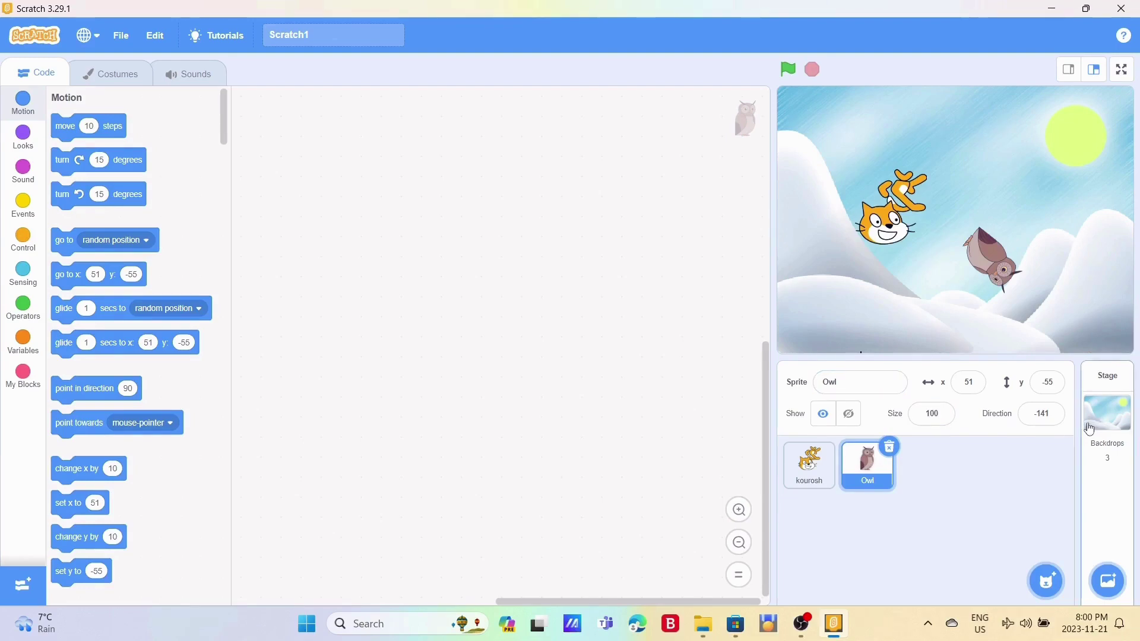
# - Rotate the owl to a direction of 24
pyautogui.click(1051, 407)
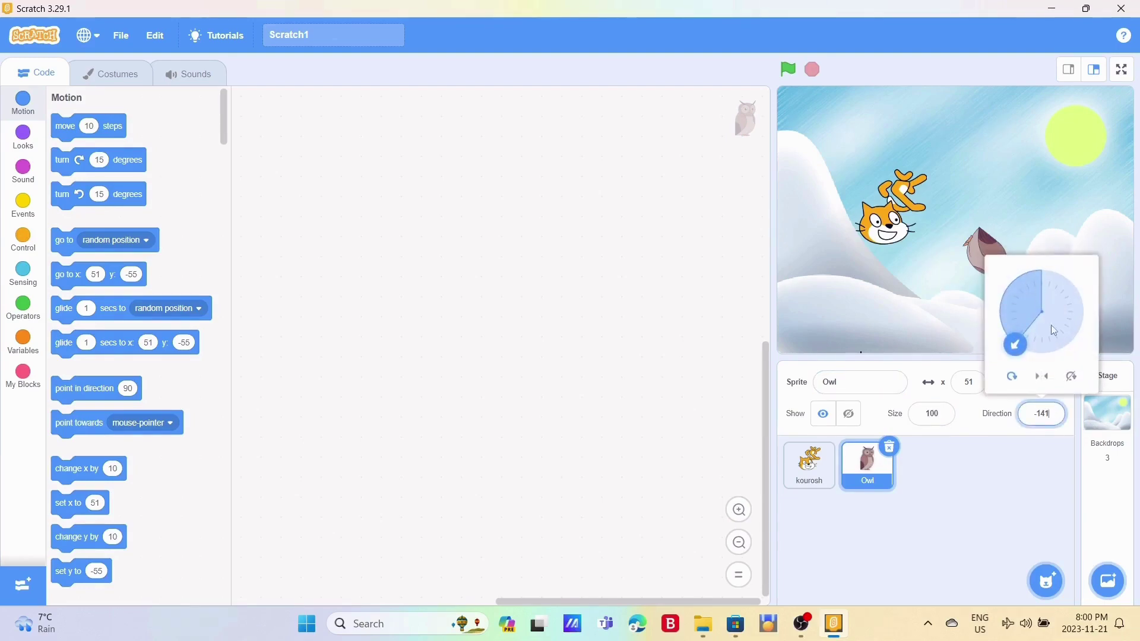
pyautogui.moveTo(1016, 347); pyautogui.dragTo(1057, 276)
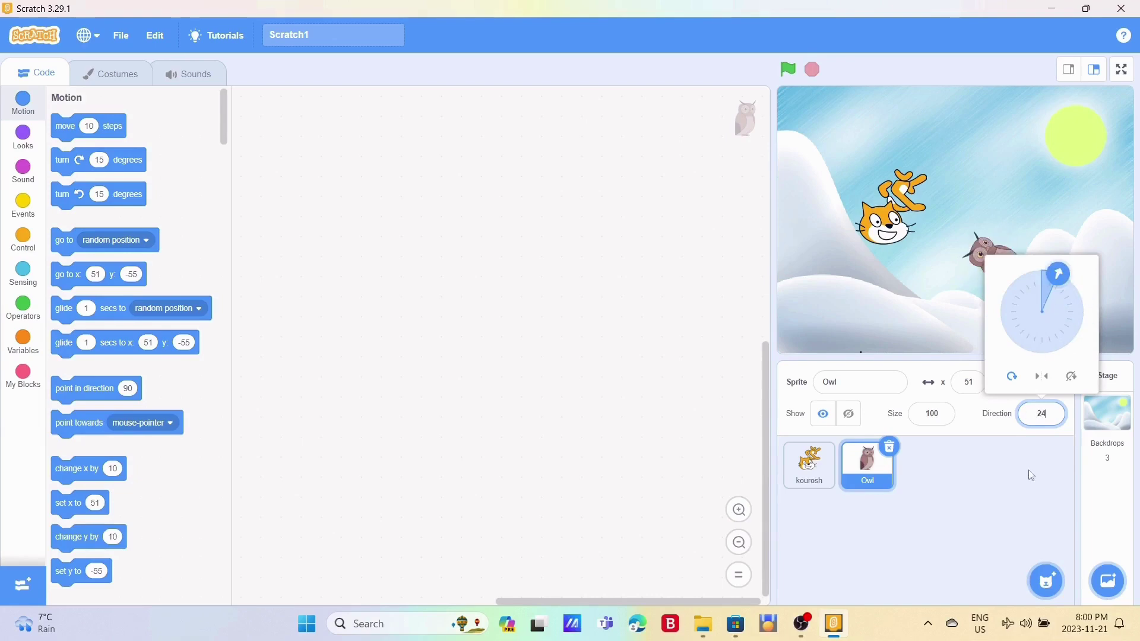
pyautogui.click(1031, 494)
# - Hide the cat on the stage, show it and hide it again, and select the owl sprite
pyautogui.click(820, 468)
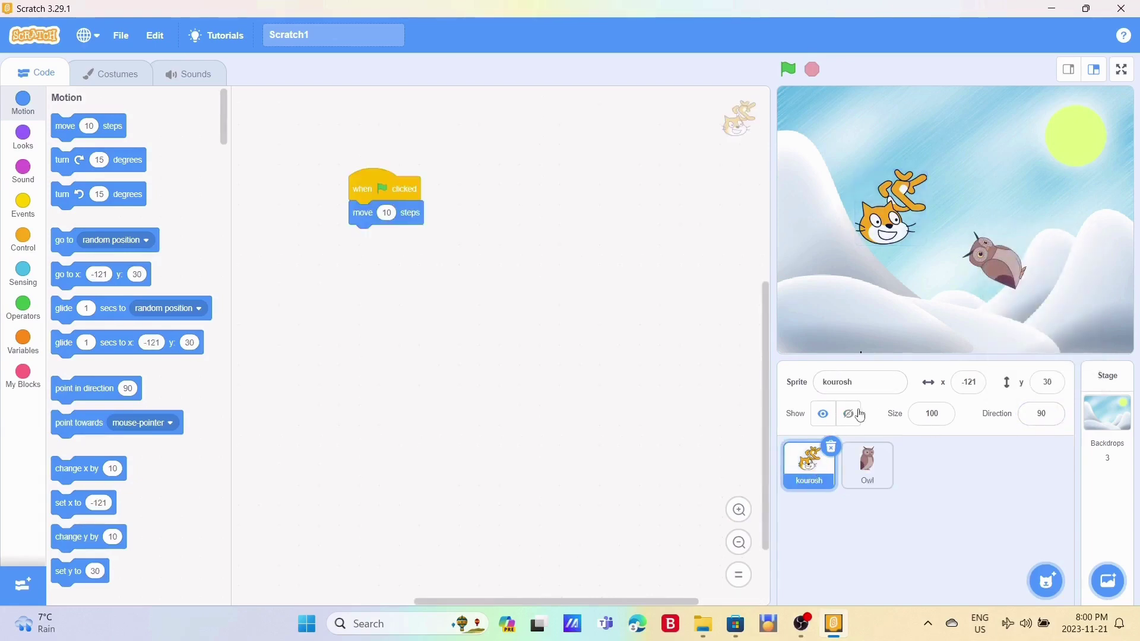
pyautogui.click(860, 418)
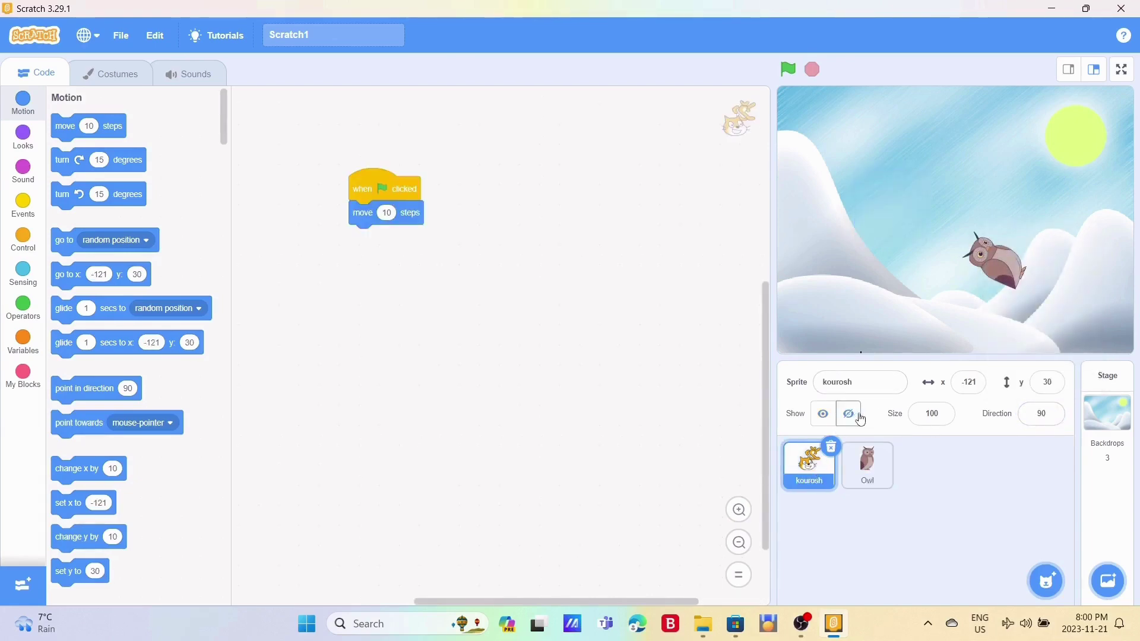
pyautogui.click(823, 418)
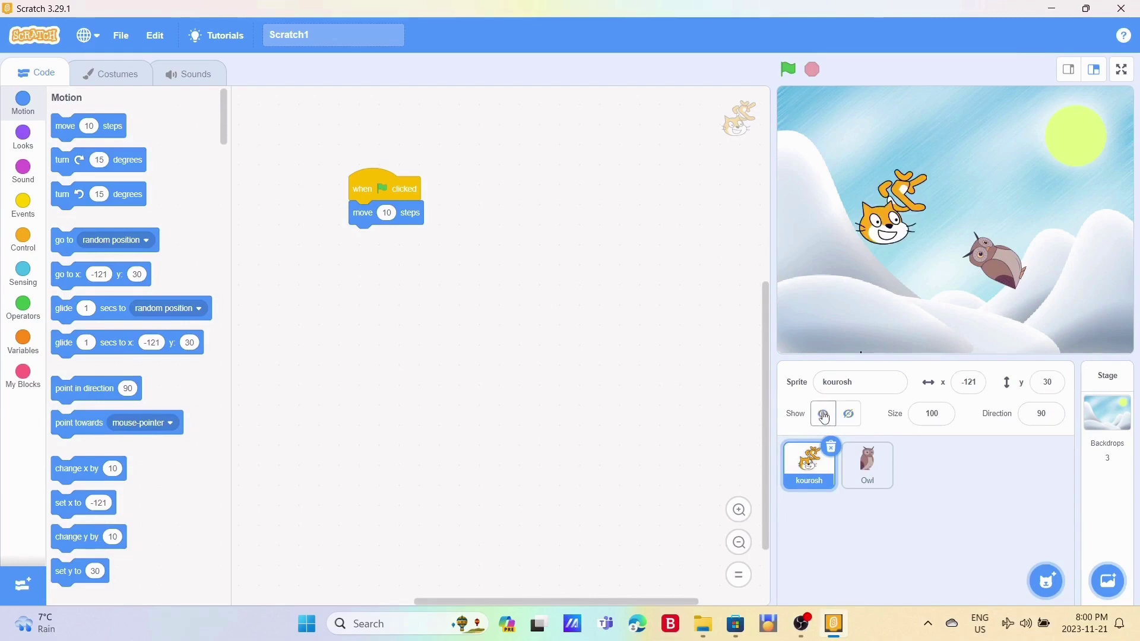
pyautogui.click(854, 424)
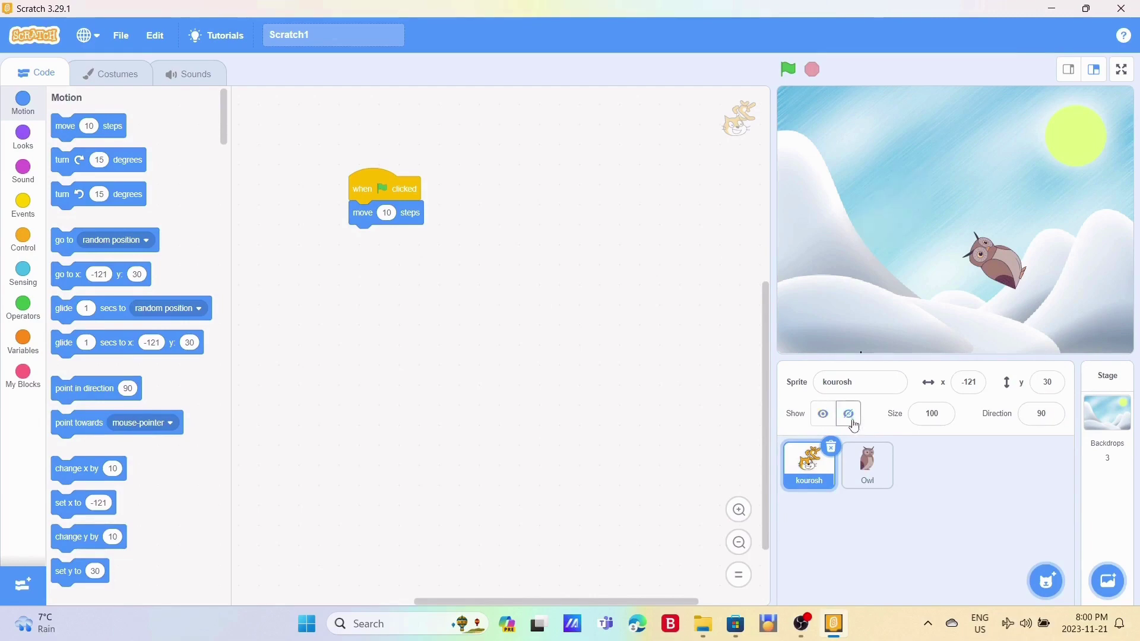
pyautogui.click(868, 463)
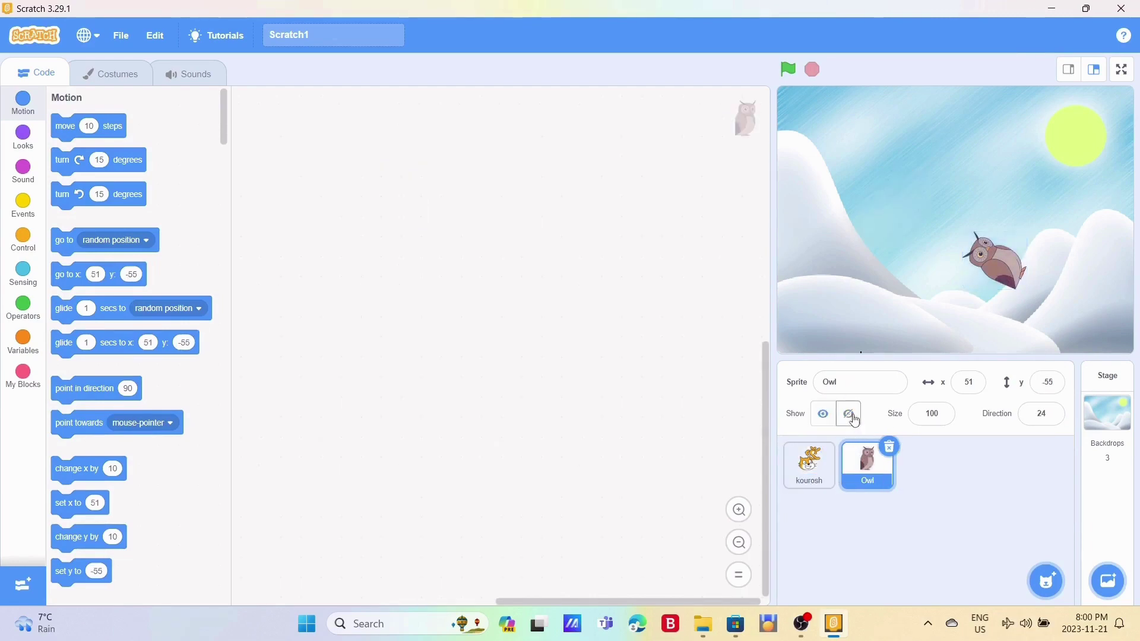
# - Hide the owl on the stage and show it again, and make the hidden cat sprite visible
pyautogui.click(850, 415)
pyautogui.click(824, 416)
pyautogui.click(825, 464)
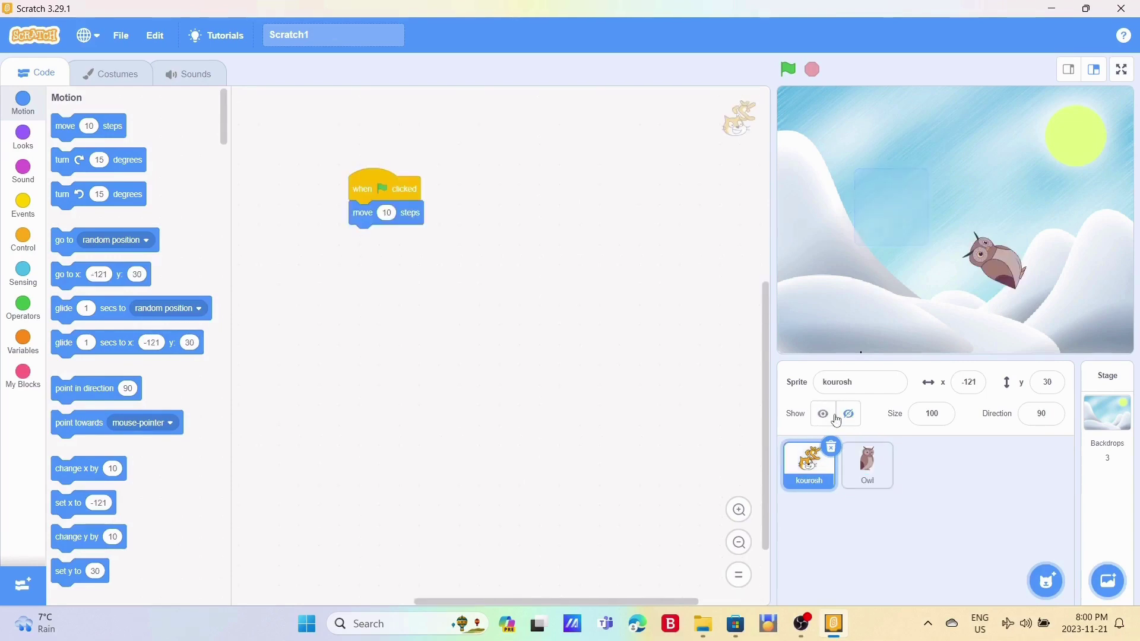
pyautogui.click(831, 415)
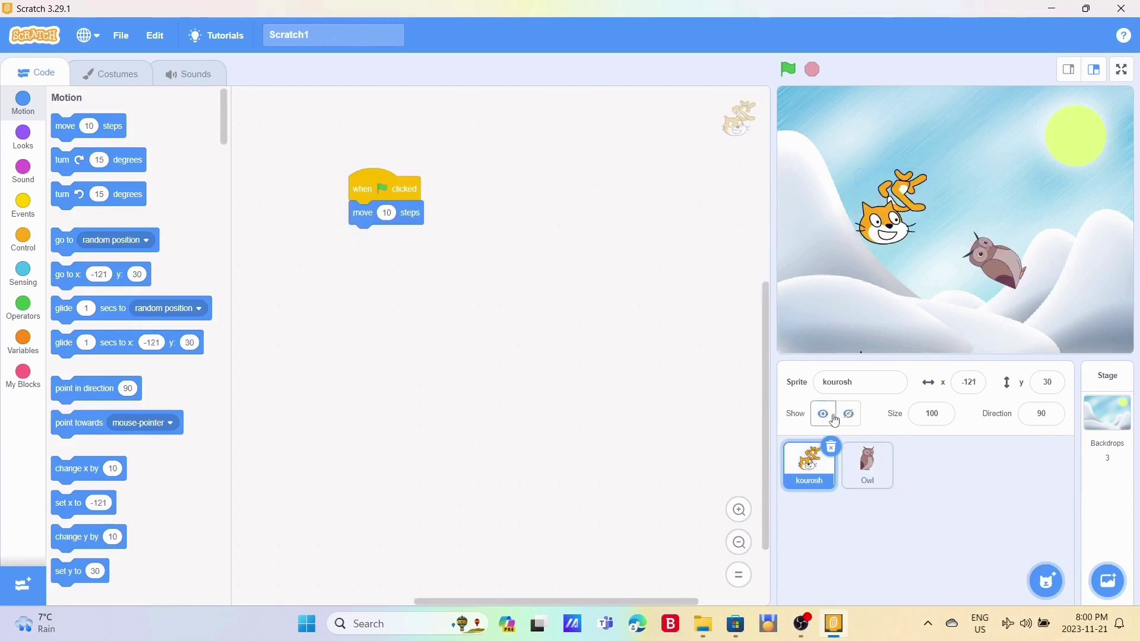
# - Zoom in on the cat's script in the code workspace until its blocks appear very large
pyautogui.click(739, 509)
pyautogui.click(739, 509)
pyautogui.click(739, 510)
pyautogui.click(739, 509)
pyautogui.click(739, 509)
pyautogui.click(739, 509)
pyautogui.click(739, 509)
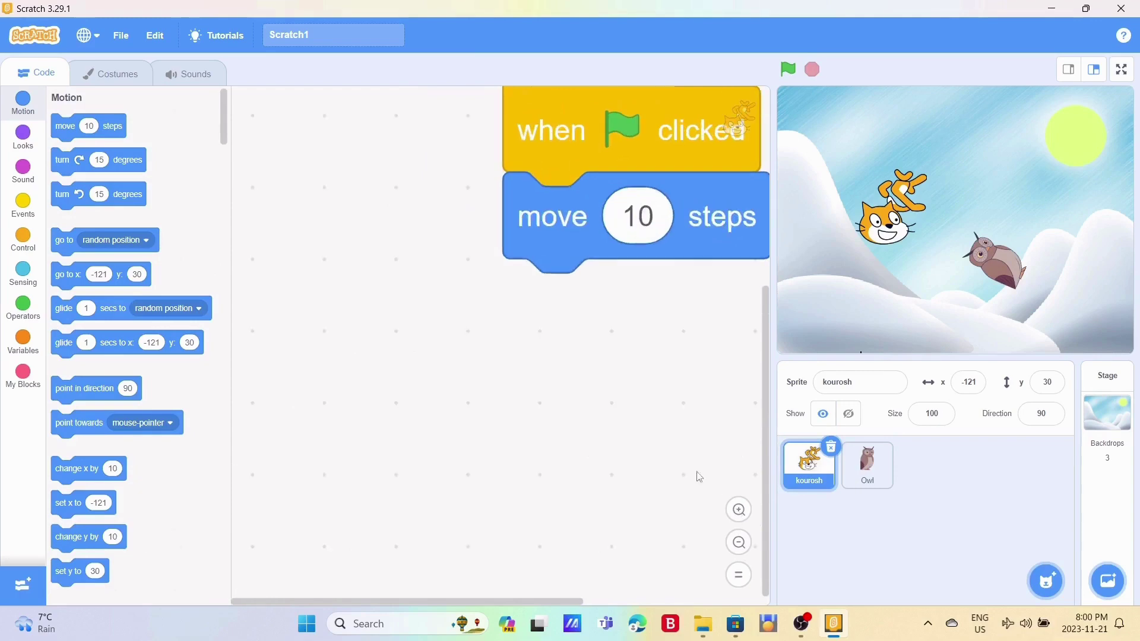
pyautogui.scroll(-2, 603, 451)
# - Zoom the code workspace out until the cat's two-block script appears very small
pyautogui.click(739, 542)
pyautogui.click(738, 542)
pyautogui.click(739, 542)
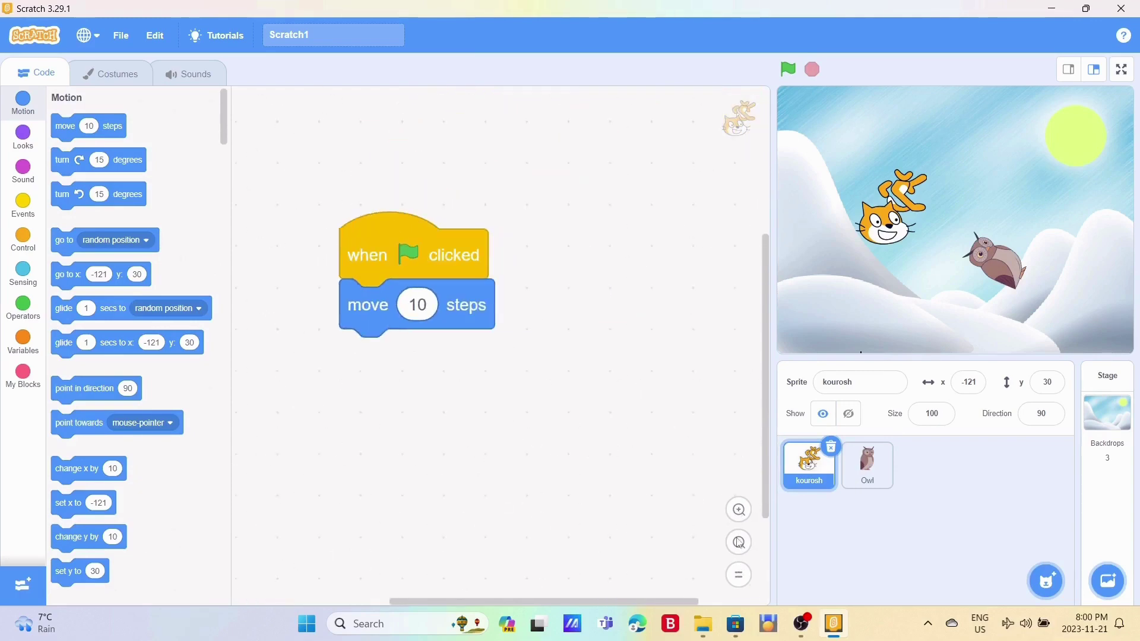
pyautogui.click(739, 542)
pyautogui.click(739, 542)
pyautogui.click(739, 542)
pyautogui.click(739, 542)
pyautogui.click(739, 542)
pyautogui.click(739, 542)
pyautogui.click(739, 542)
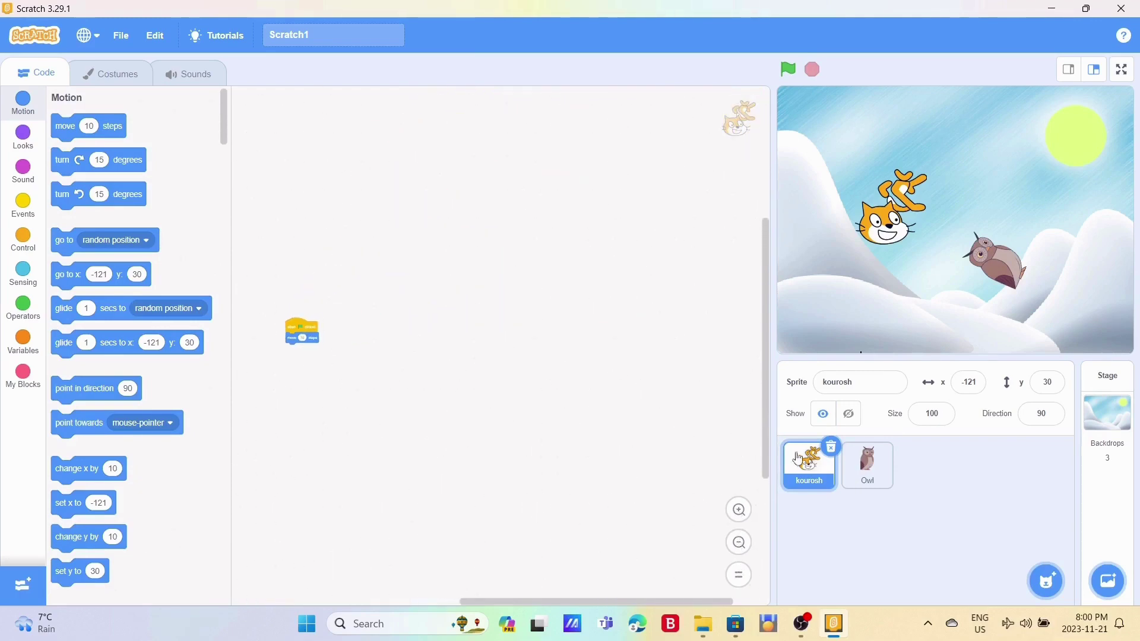
# - Switch the stage to its small size and return it to the large size
pyautogui.click(1070, 70)
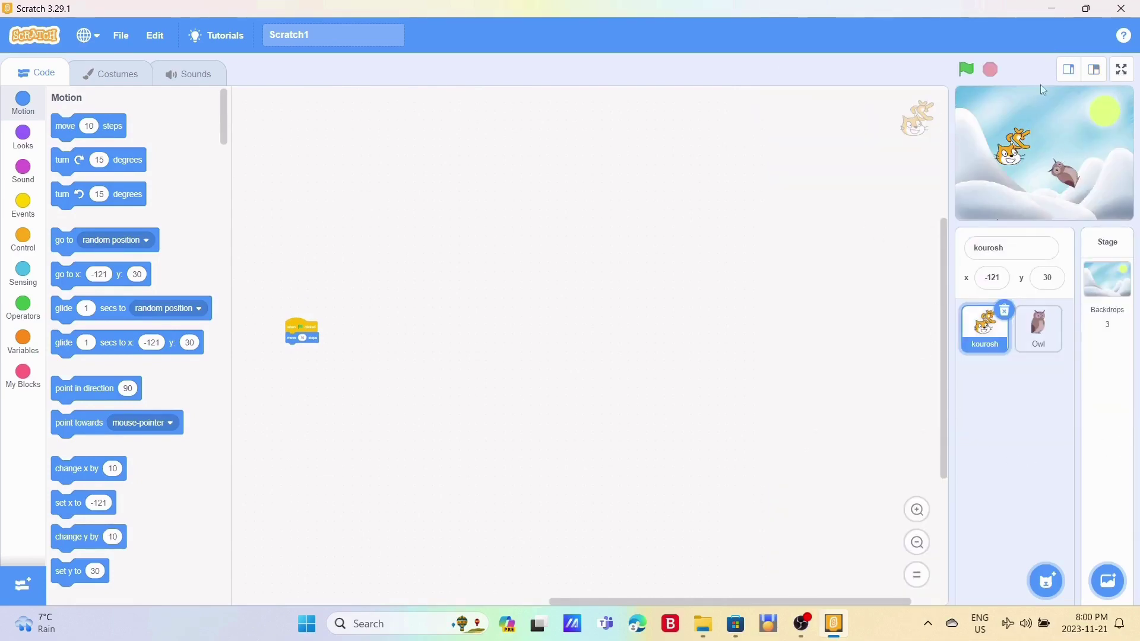
pyautogui.click(1094, 69)
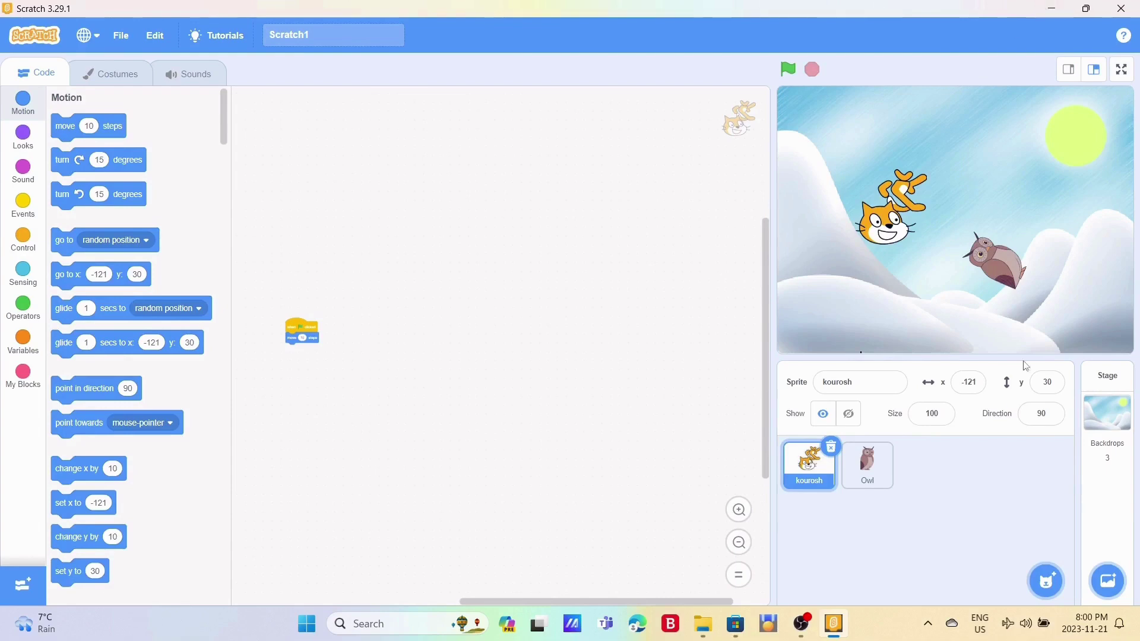
pyautogui.moveTo(806, 624)
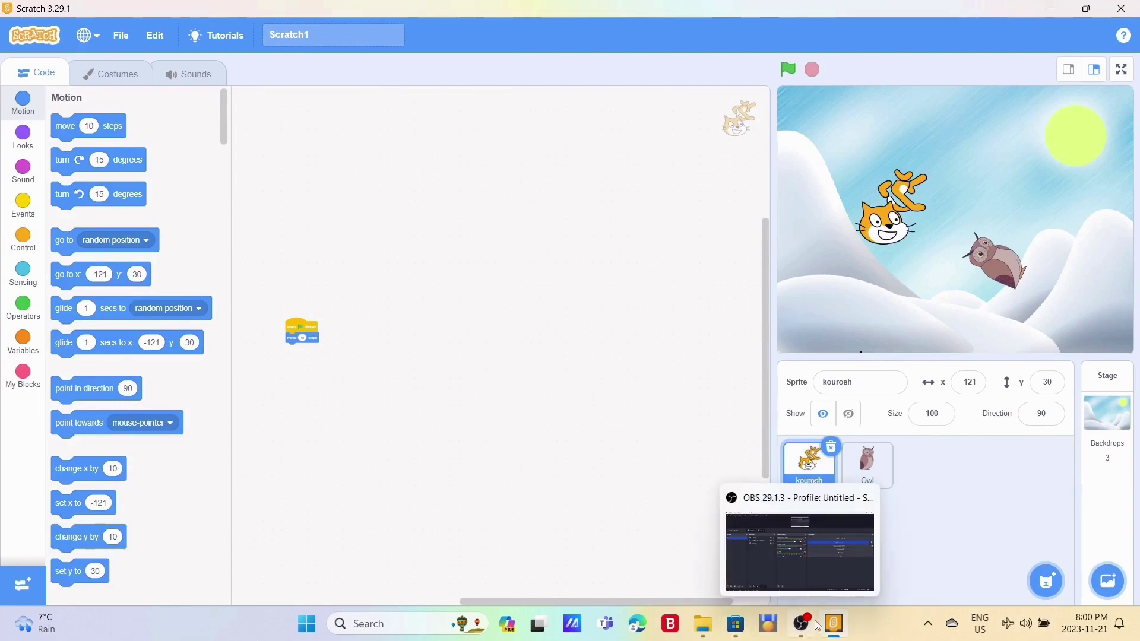